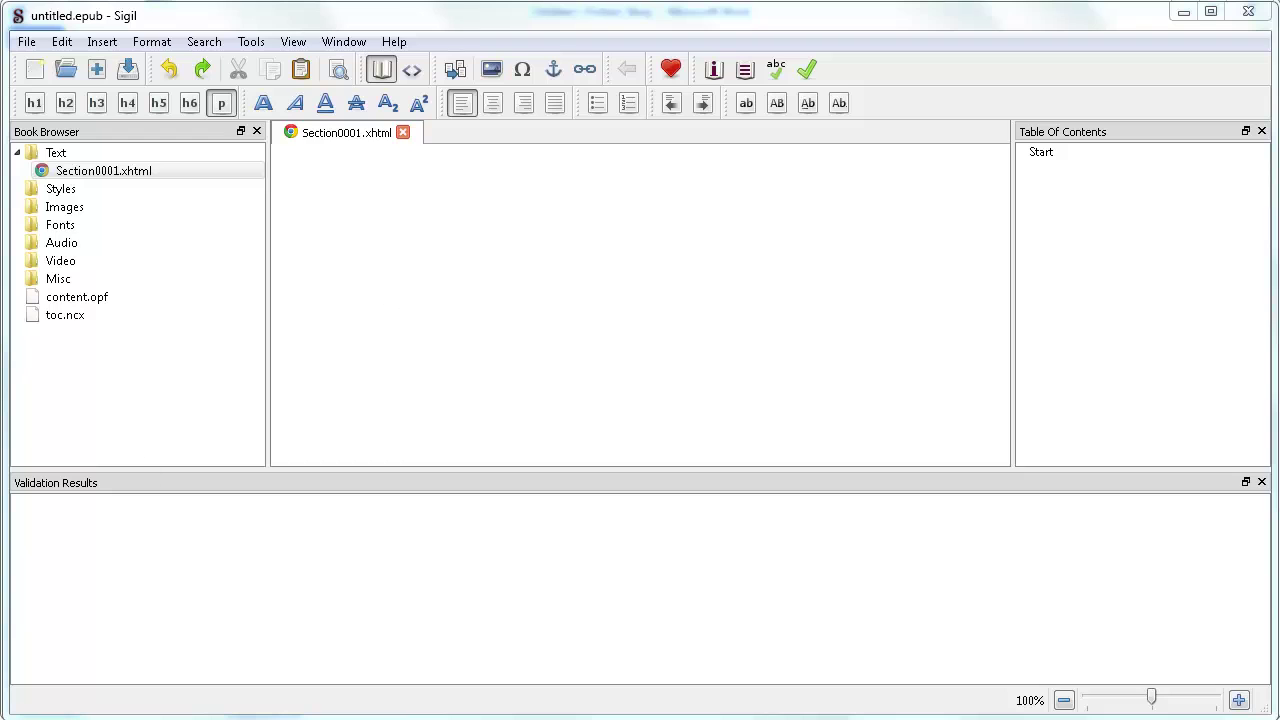
- Copy the entire Children's Fiction Story text from Word and paste it into Section0001.xhtml in Sigil
key(alt+Tab)
key(ctrl+a)
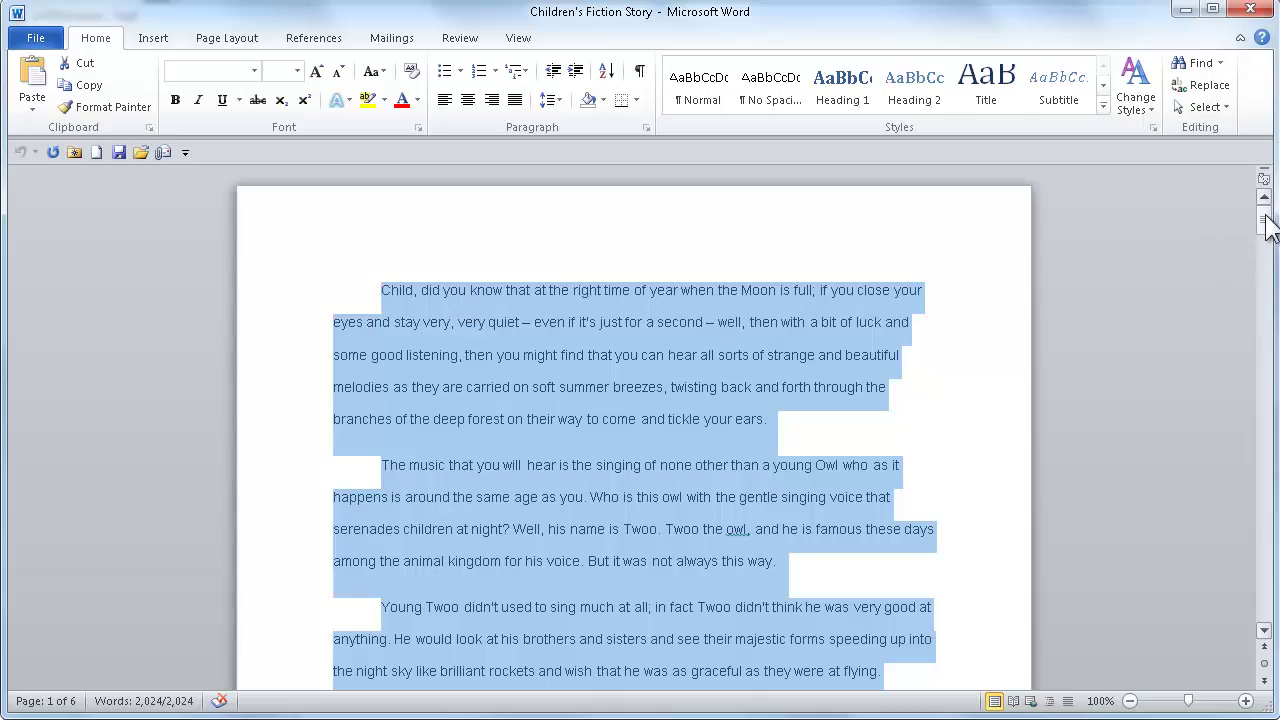
mouse_move(1263, 218)
mouse_down()
mouse_move(1266, 623)
mouse_move(1264, 218)
mouse_up()
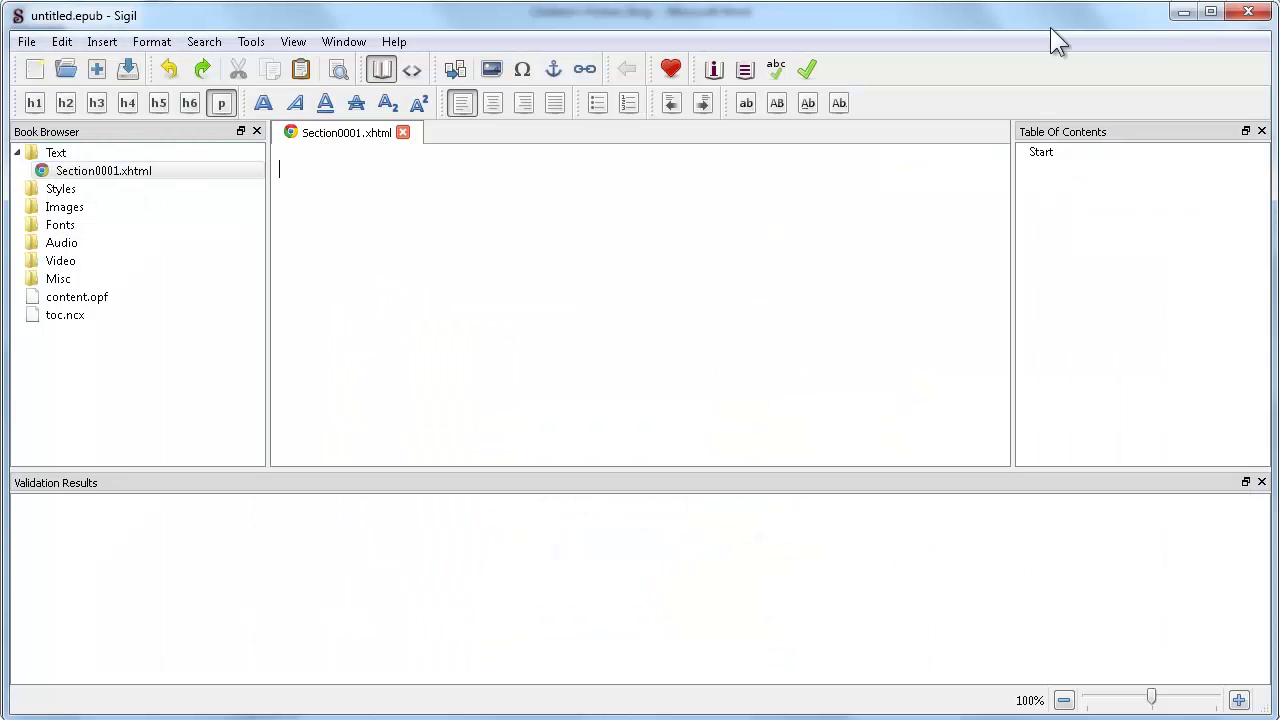
right_click(410, 176)
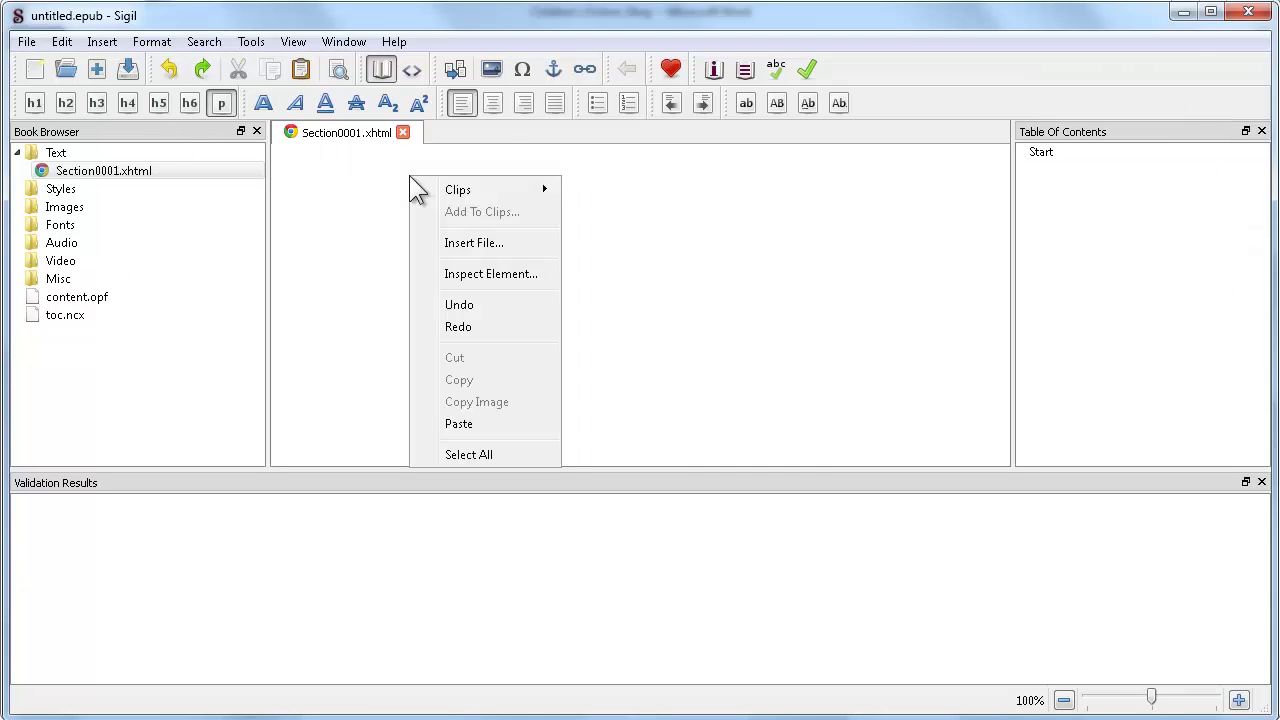
click(502, 423)
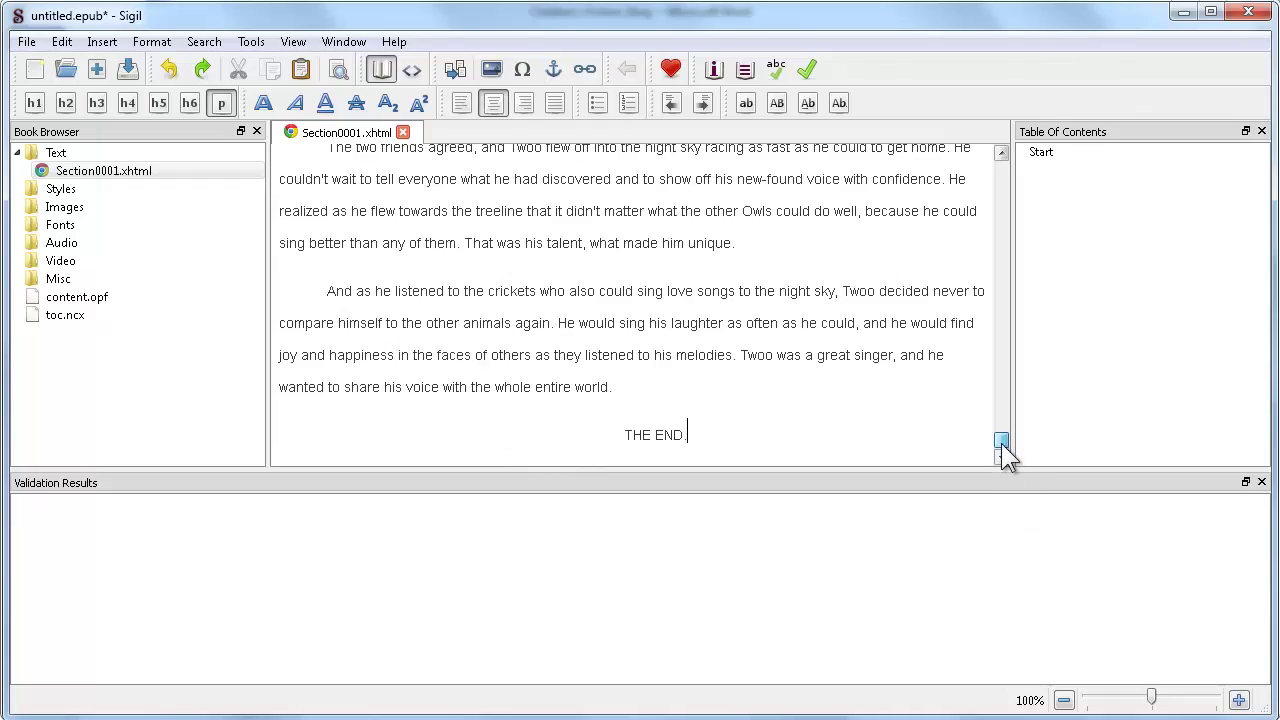
- Insert image 1 on a new line after the paragraph ending "slightly smaller than the other."
drag(1001, 443, 1006, 162)
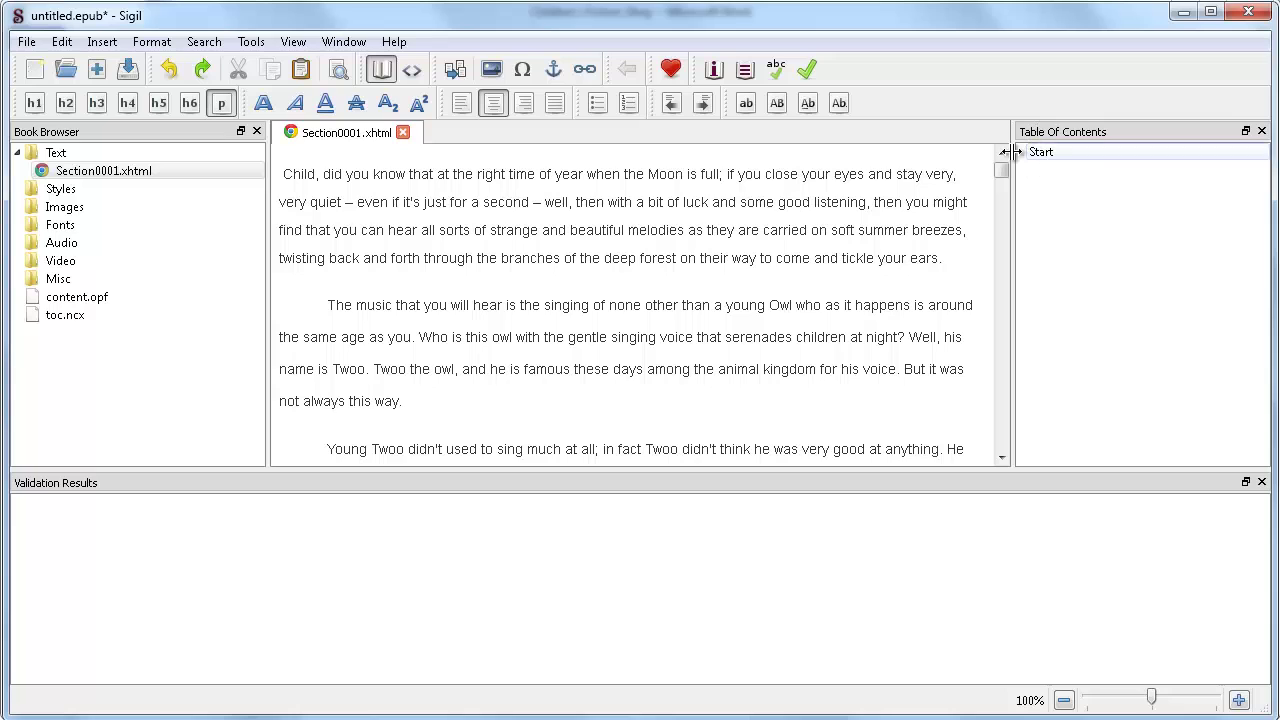
drag(1005, 167, 993, 183)
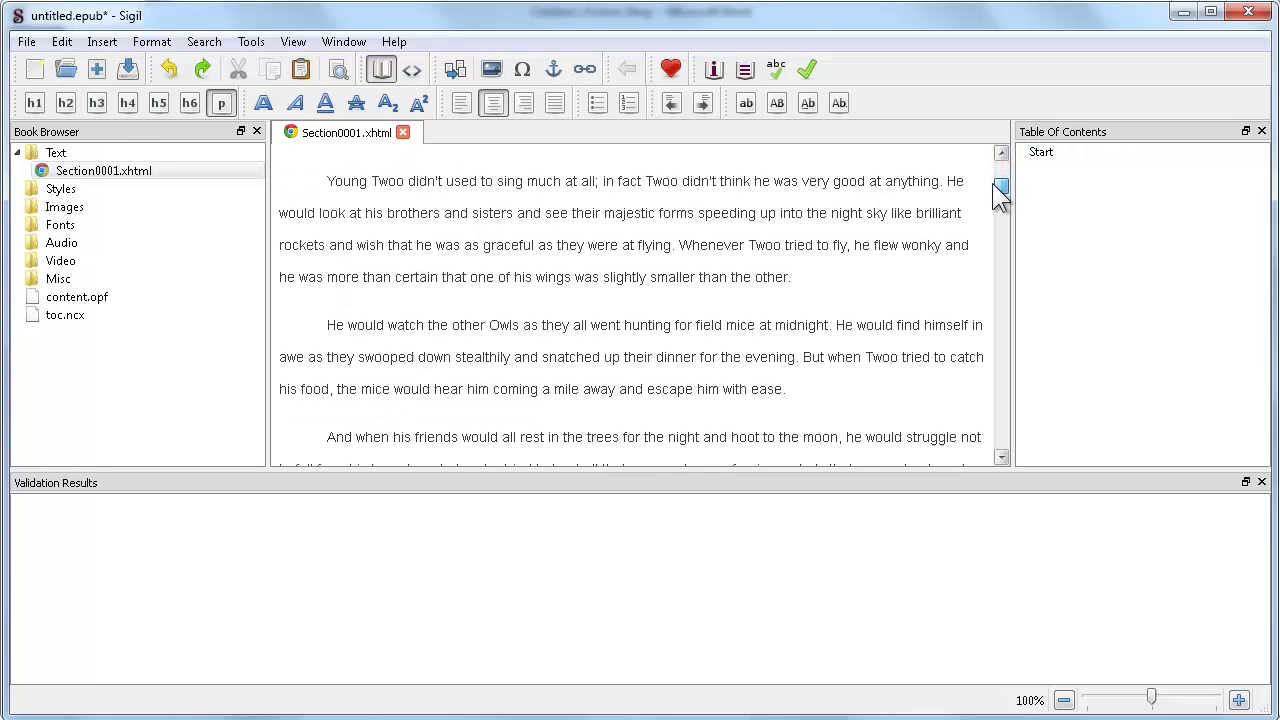
click(821, 277)
key(Return)
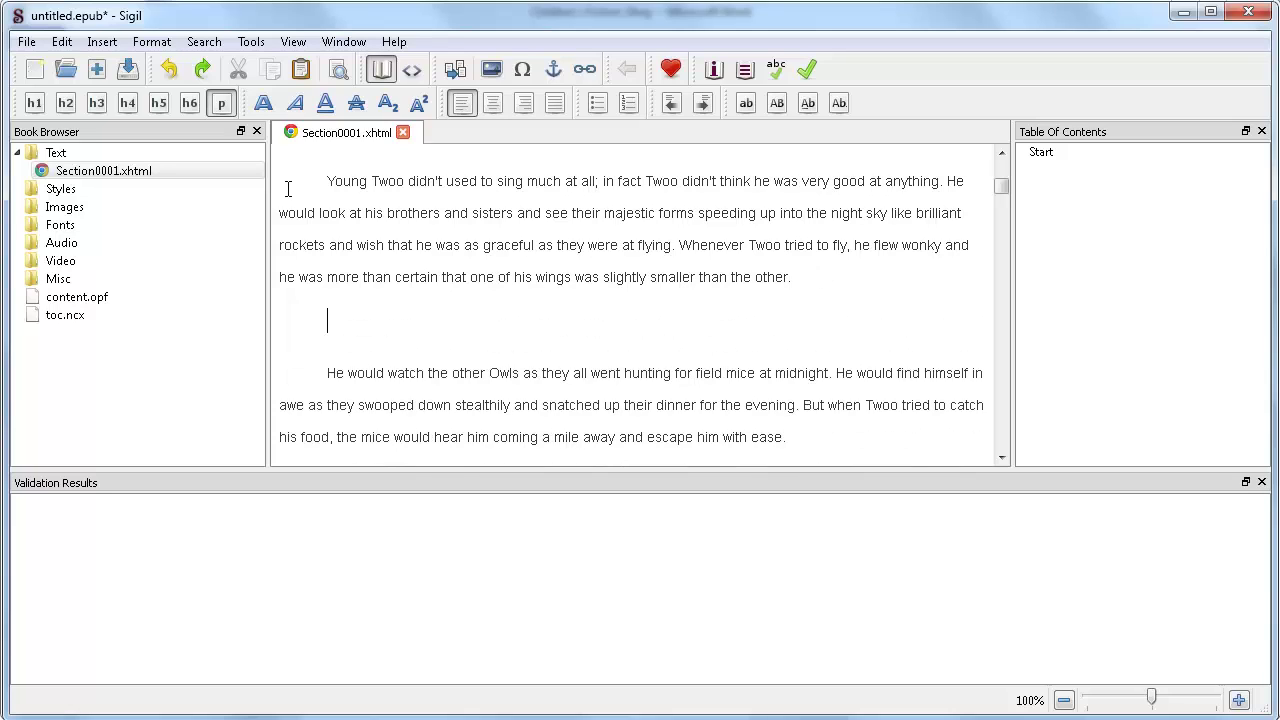
click(499, 70)
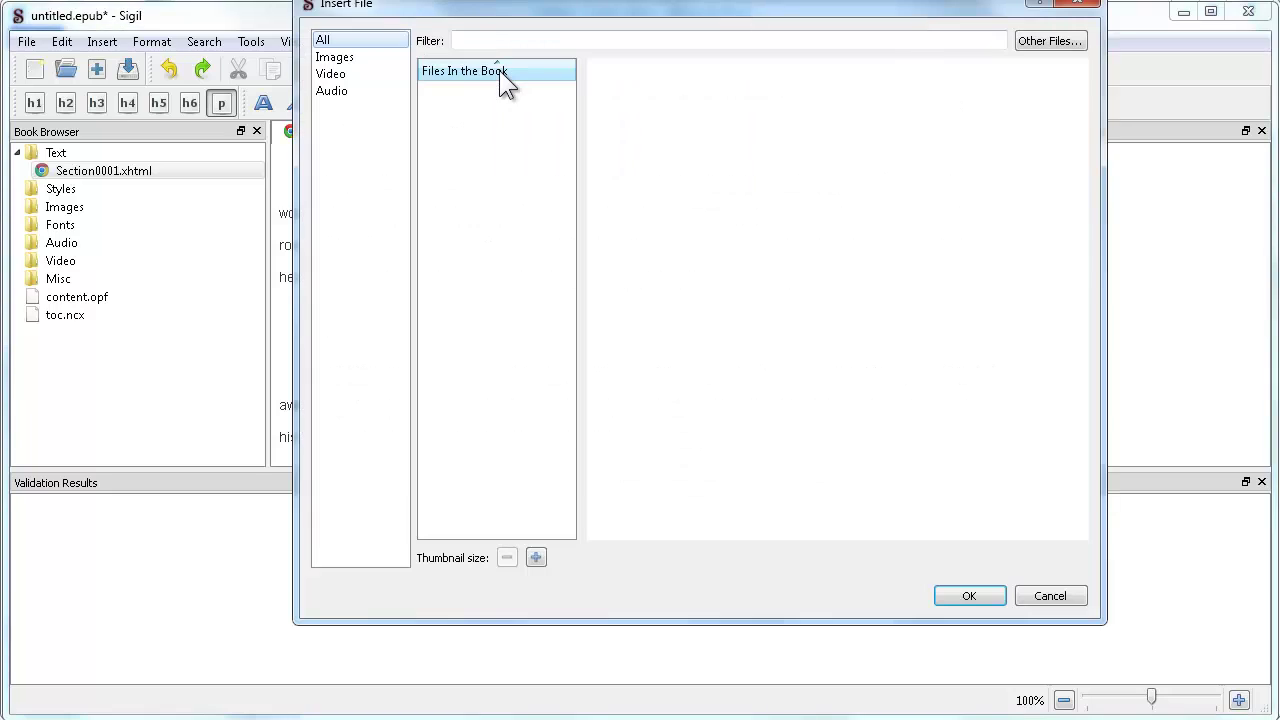
click(1034, 44)
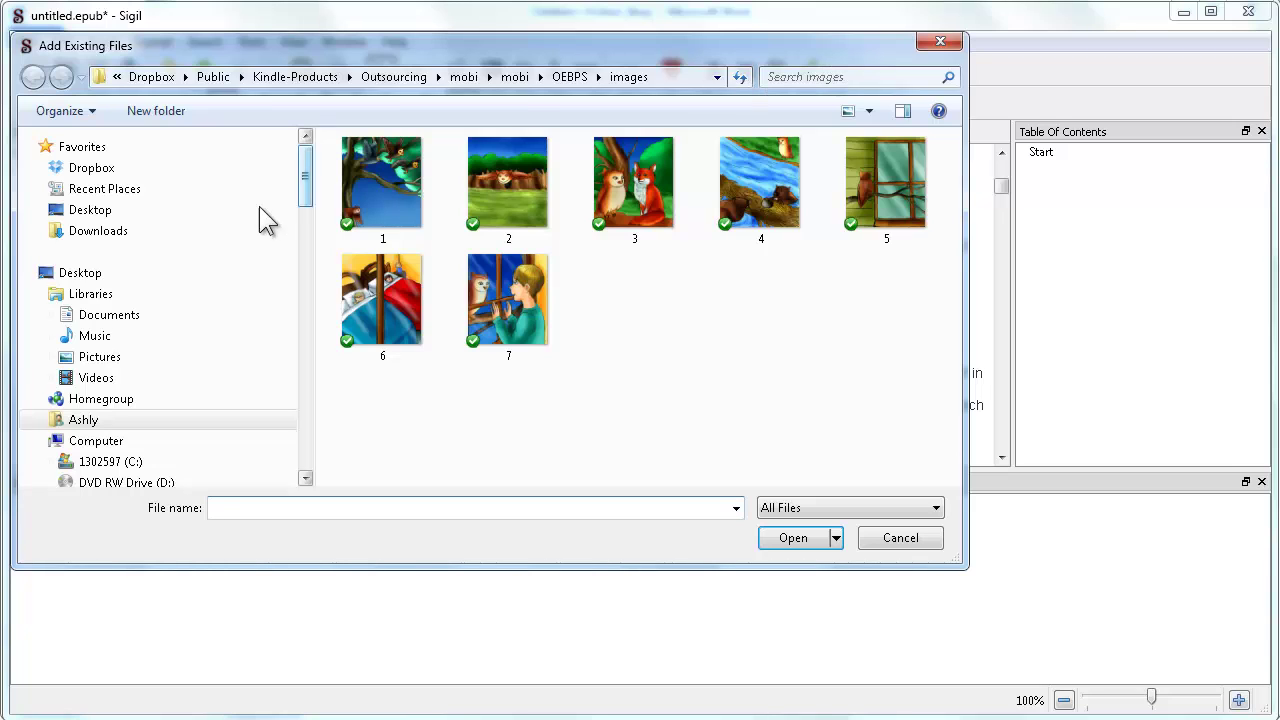
click(378, 188)
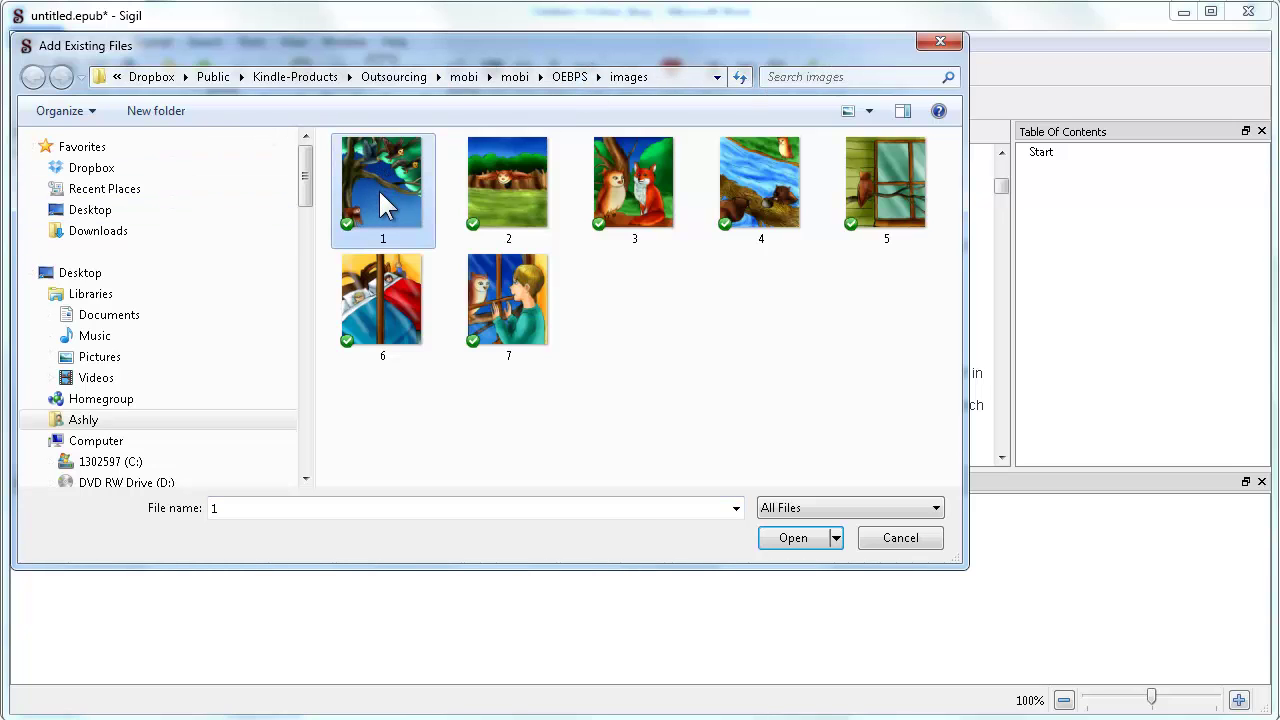
click(808, 545)
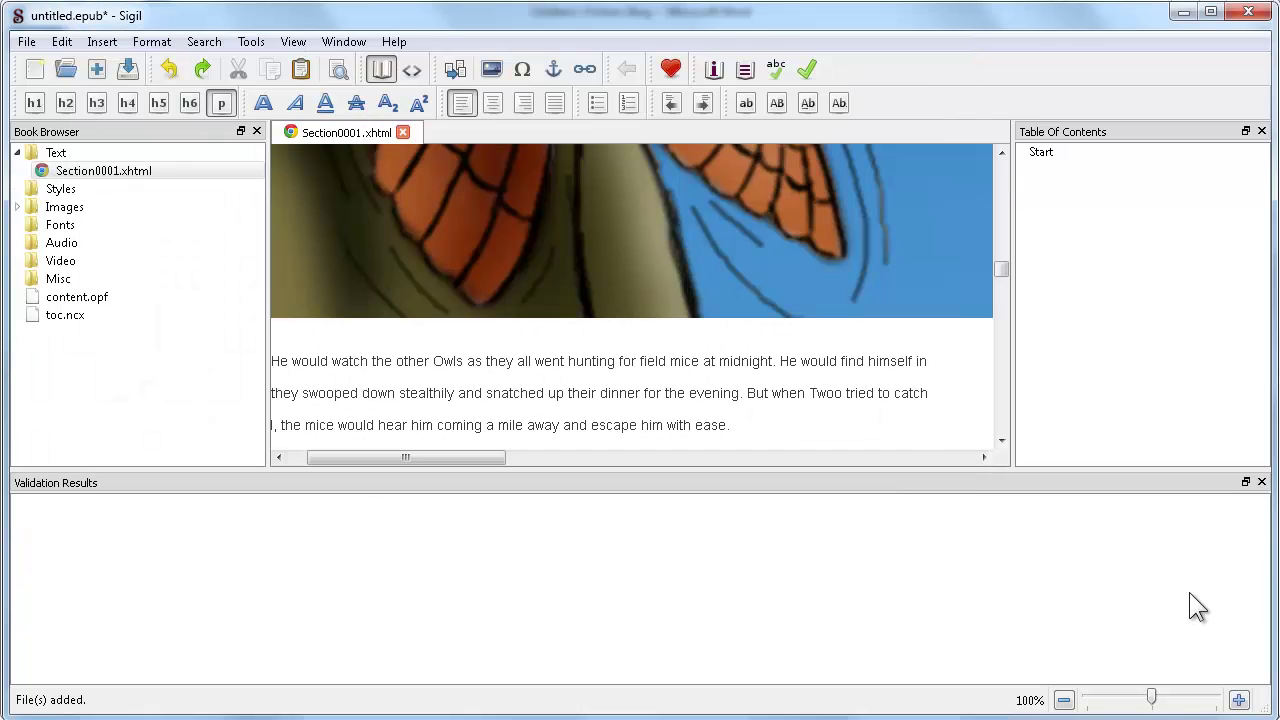
- Insert image 2 on a new line after the paragraph ending "he decided to run away from the forest."
drag(438, 457, 383, 457)
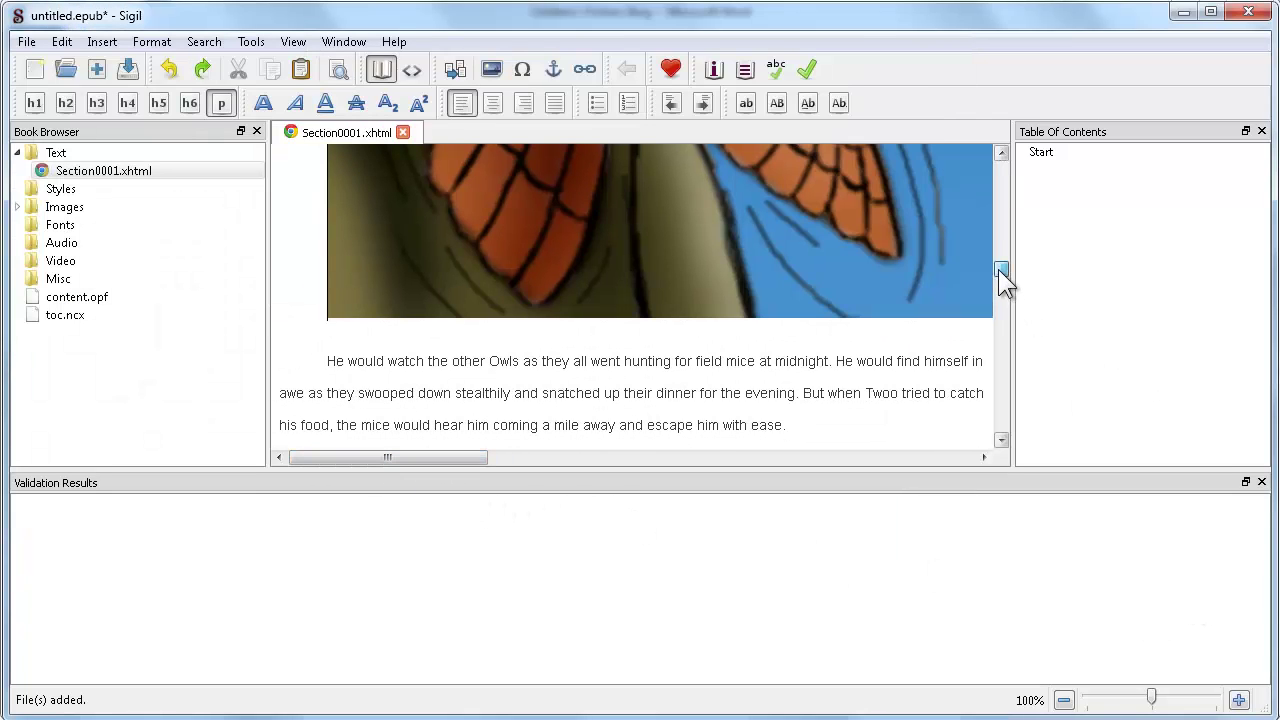
mouse_move(1000, 270)
mouse_down()
mouse_move(995, 172)
mouse_move(977, 236)
mouse_move(991, 289)
mouse_up()
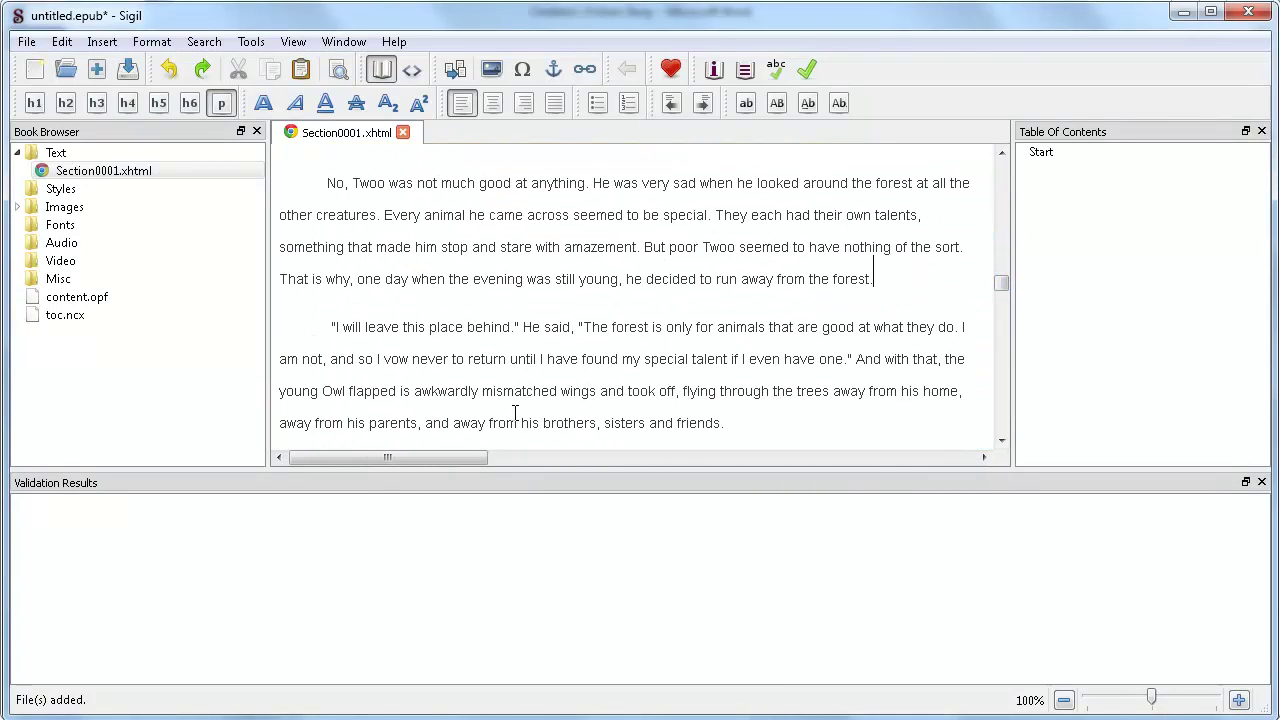
key(Return)
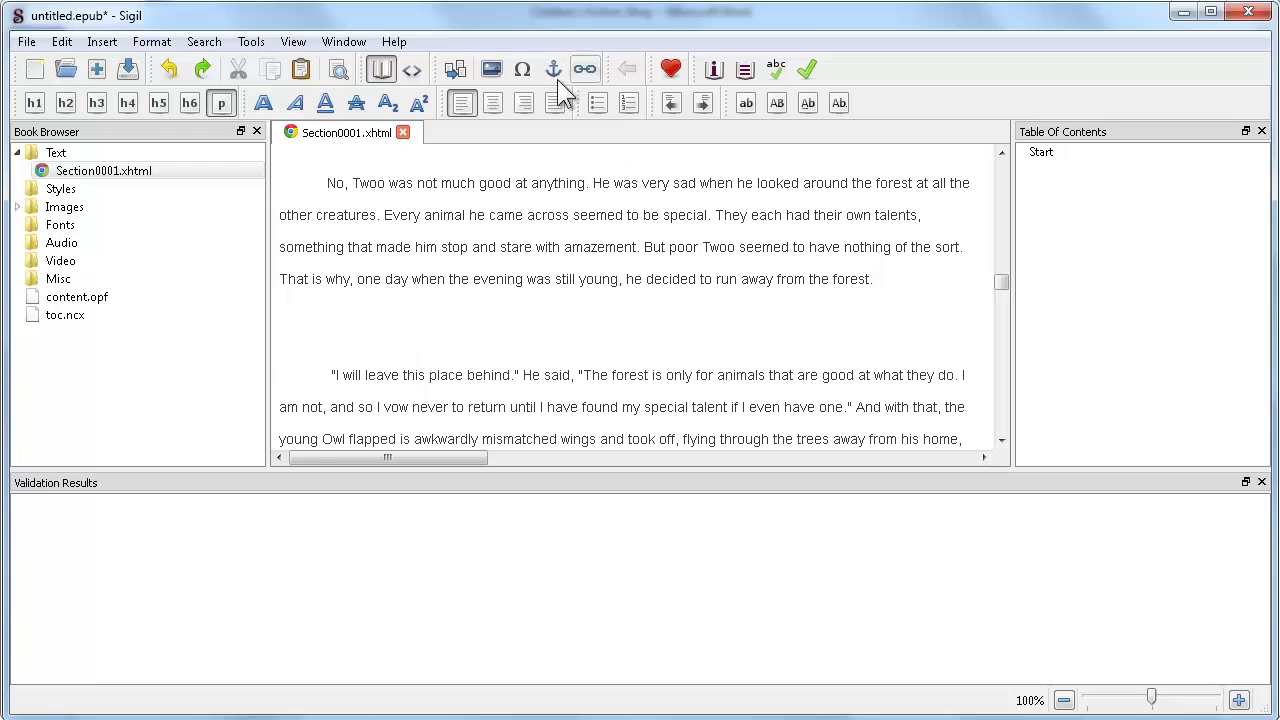
click(494, 69)
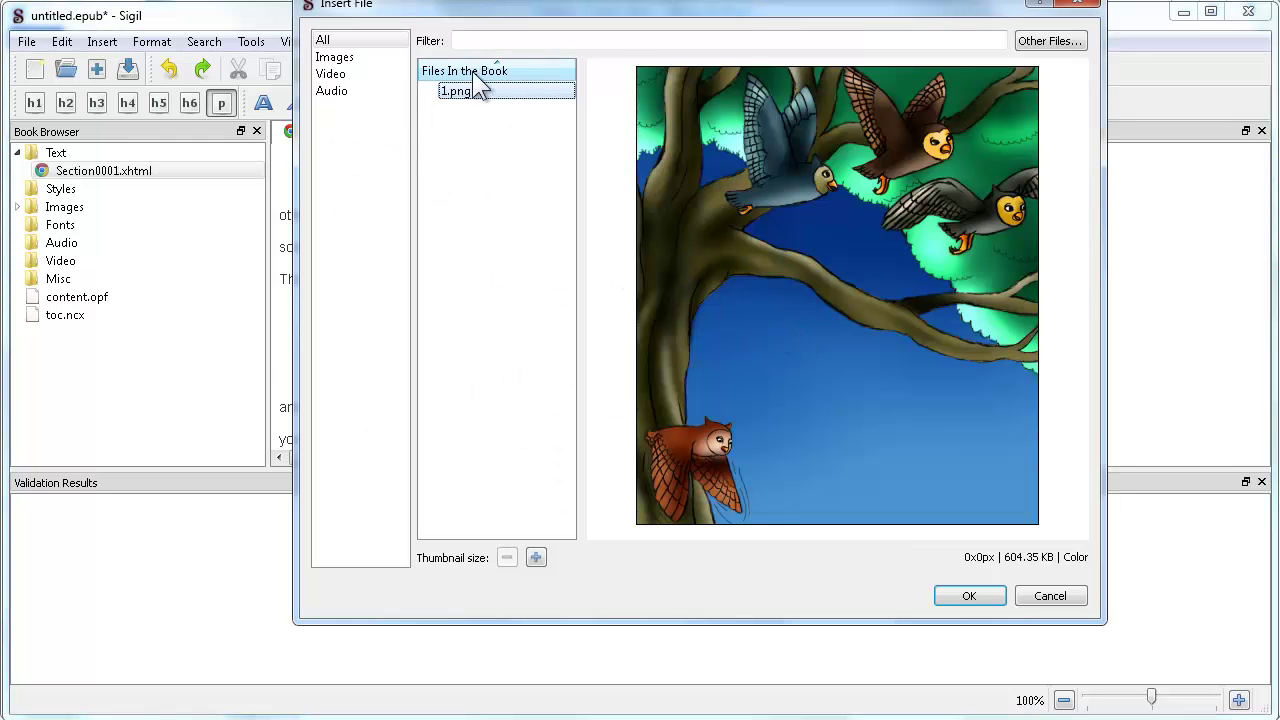
click(1048, 41)
click(486, 200)
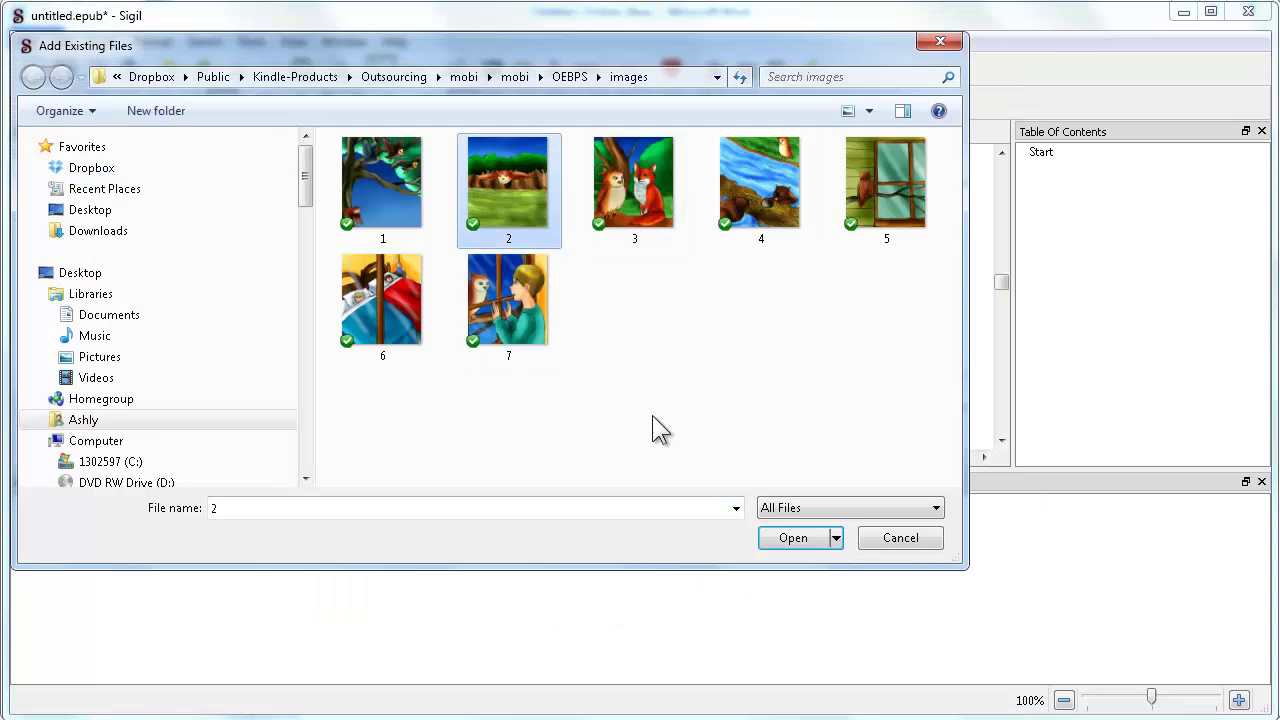
click(797, 540)
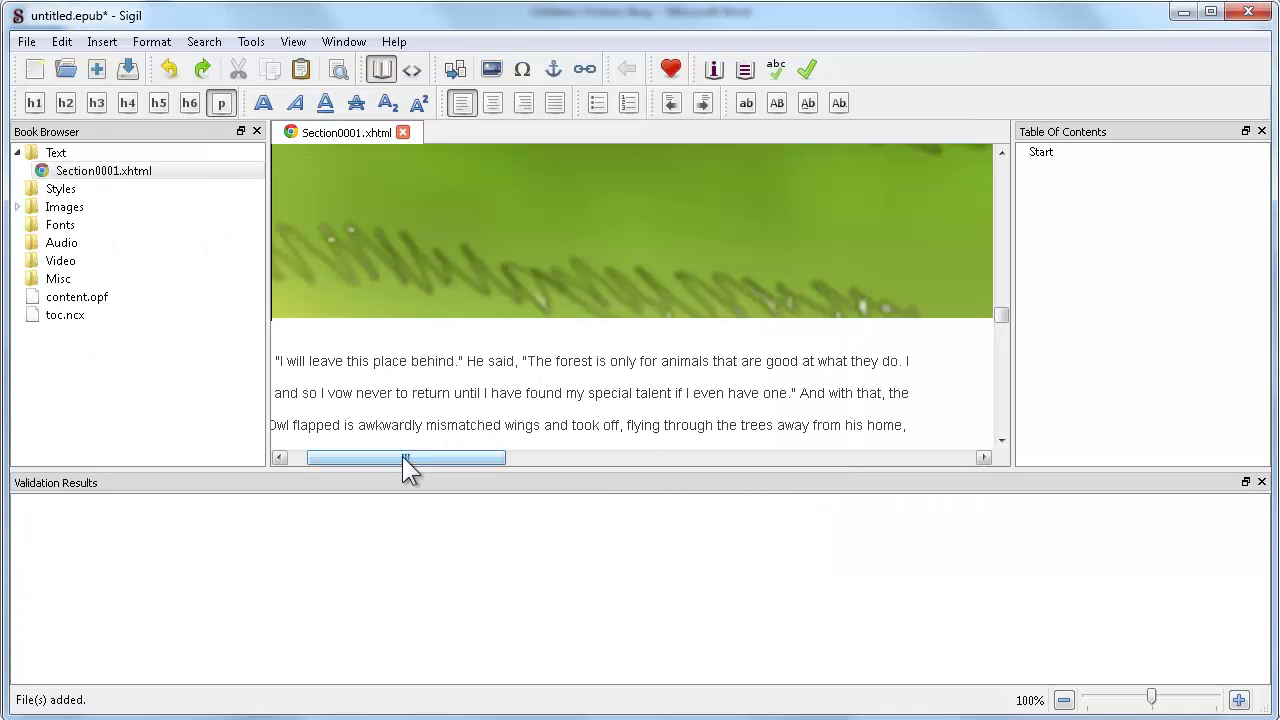
- Insert image 3 on a new line after the paragraph ending "For building is our talent."
drag(394, 456, 377, 457)
drag(1002, 315, 1009, 353)
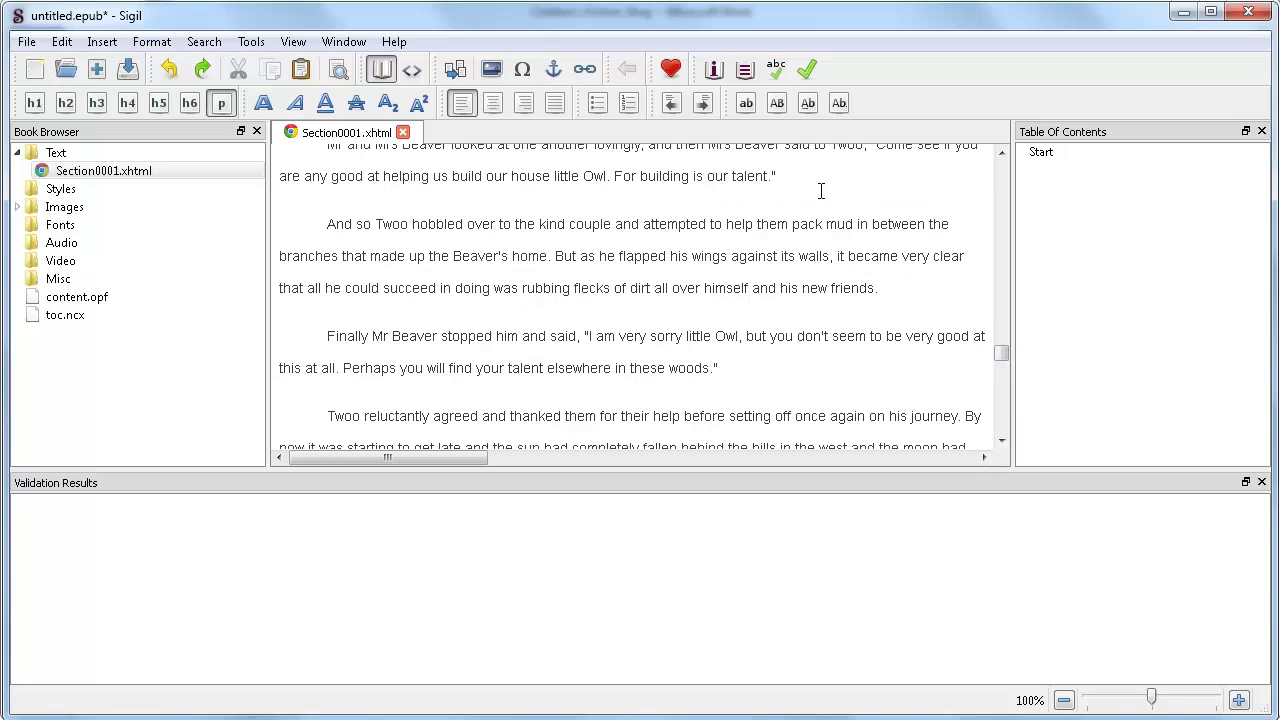
key(Return)
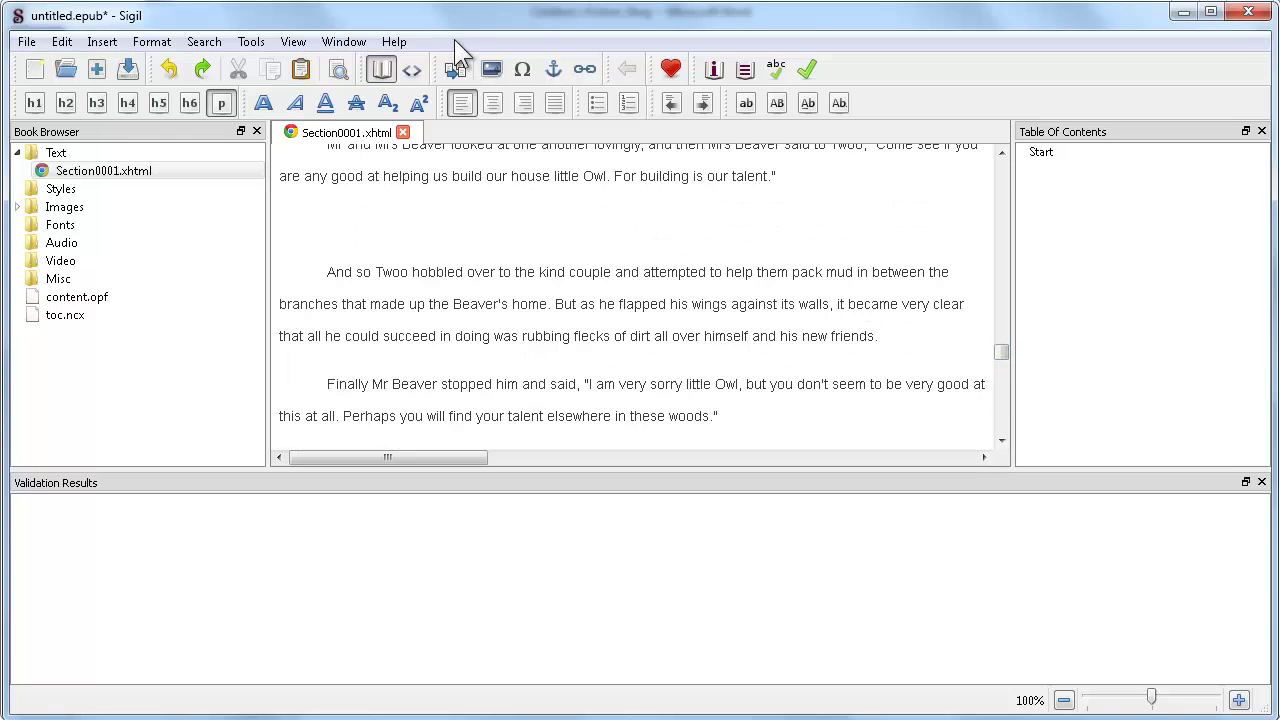
click(481, 70)
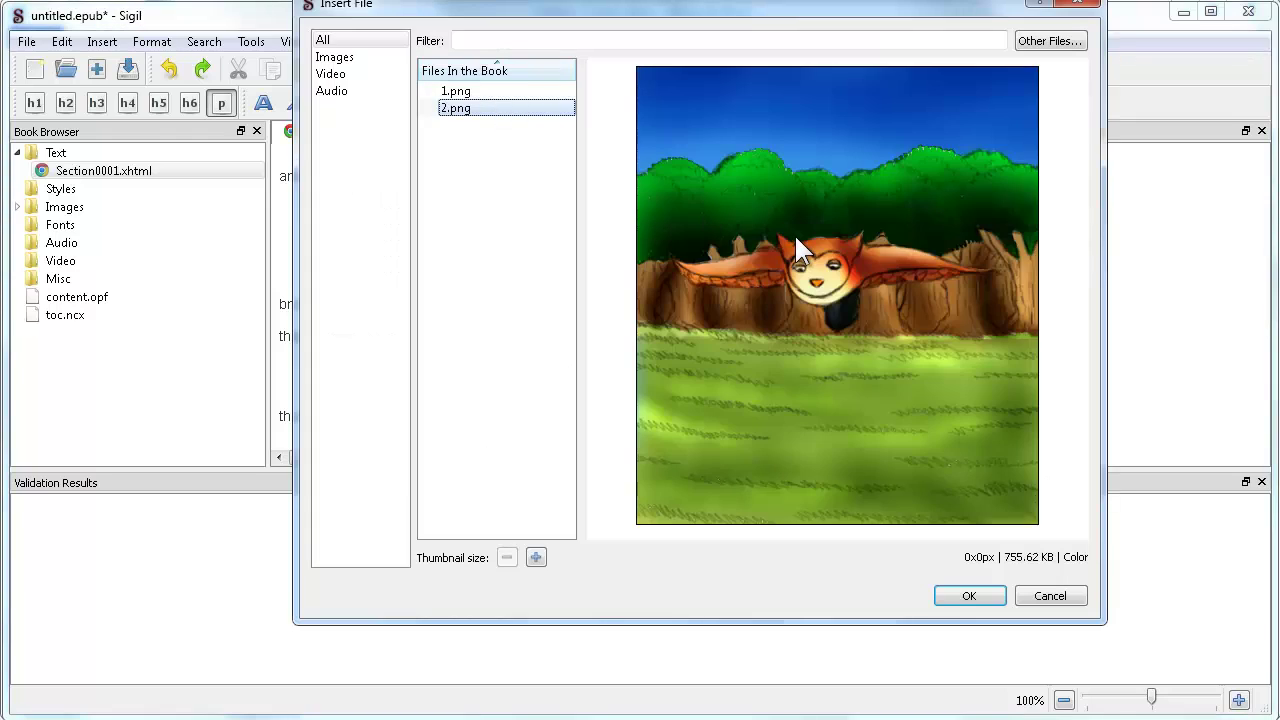
click(1049, 41)
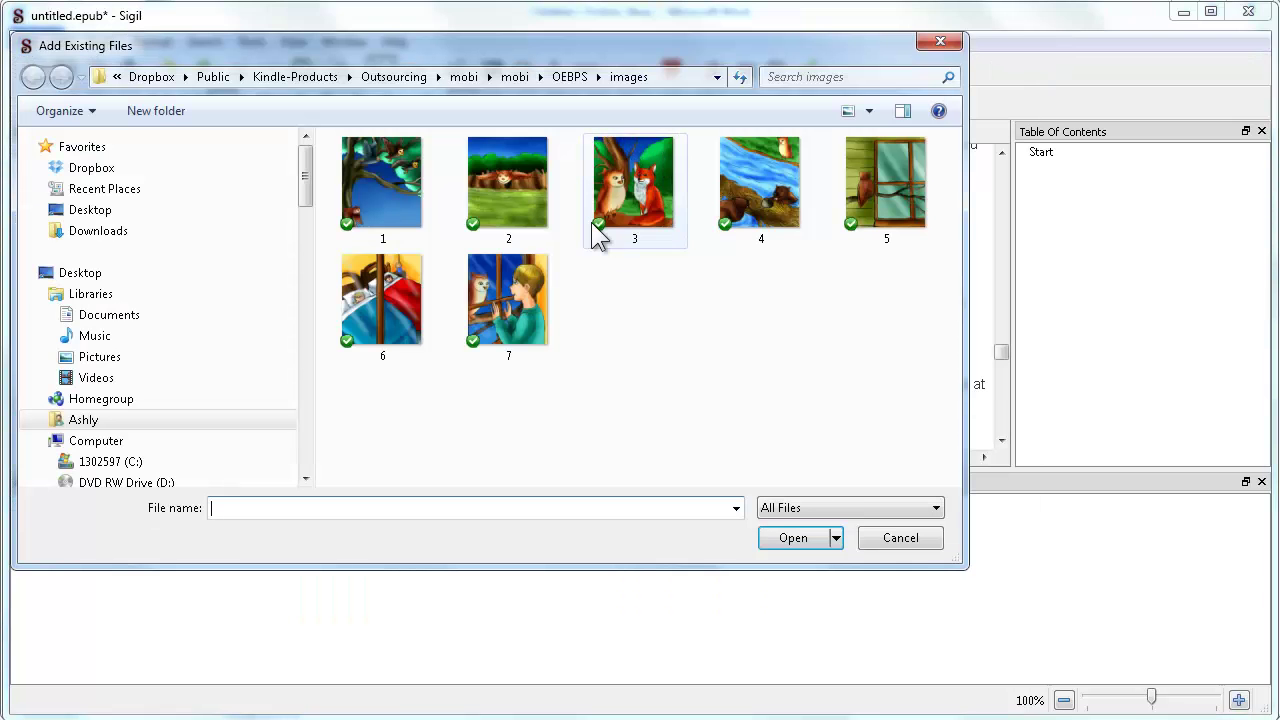
click(614, 178)
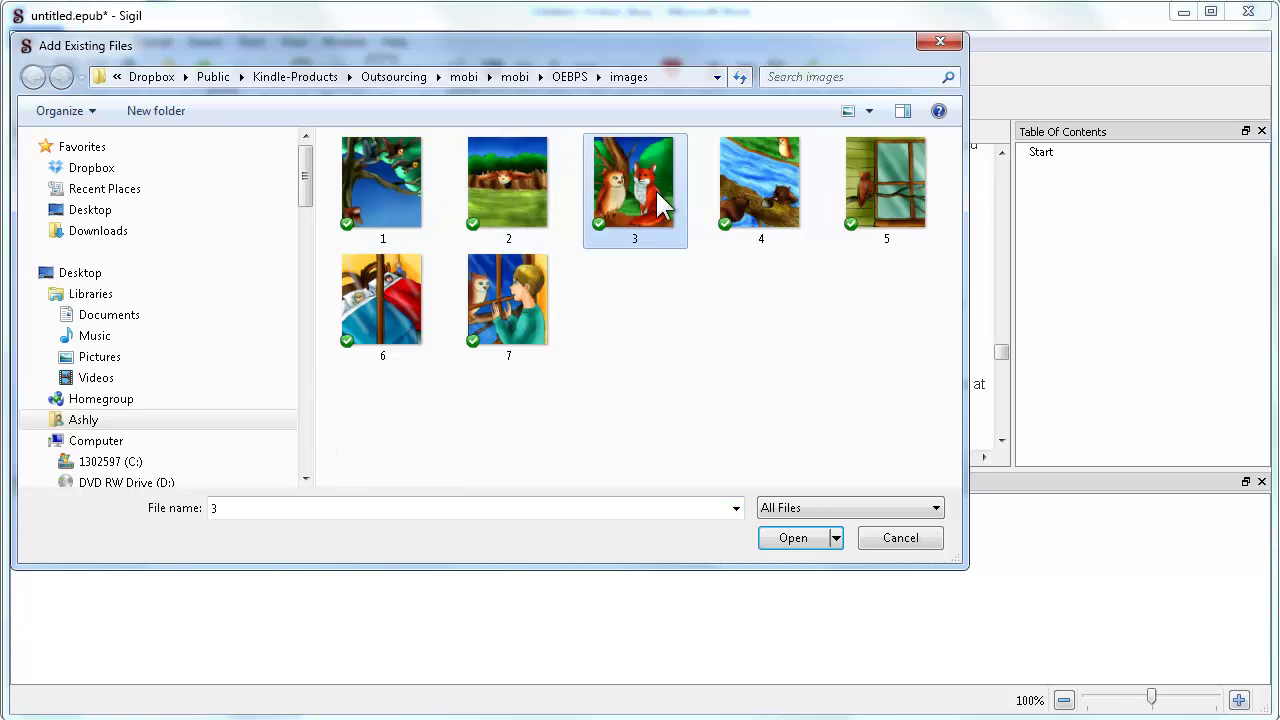
click(812, 538)
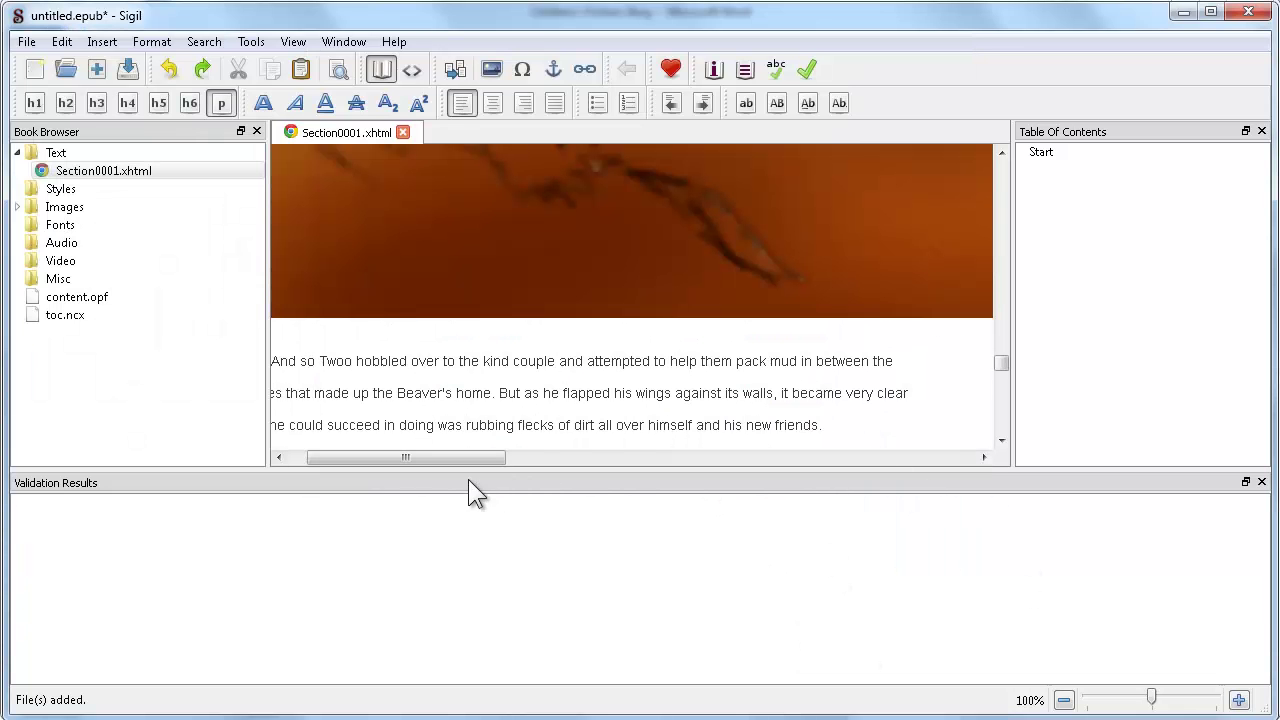
drag(346, 457, 329, 457)
drag(1002, 360, 1003, 170)
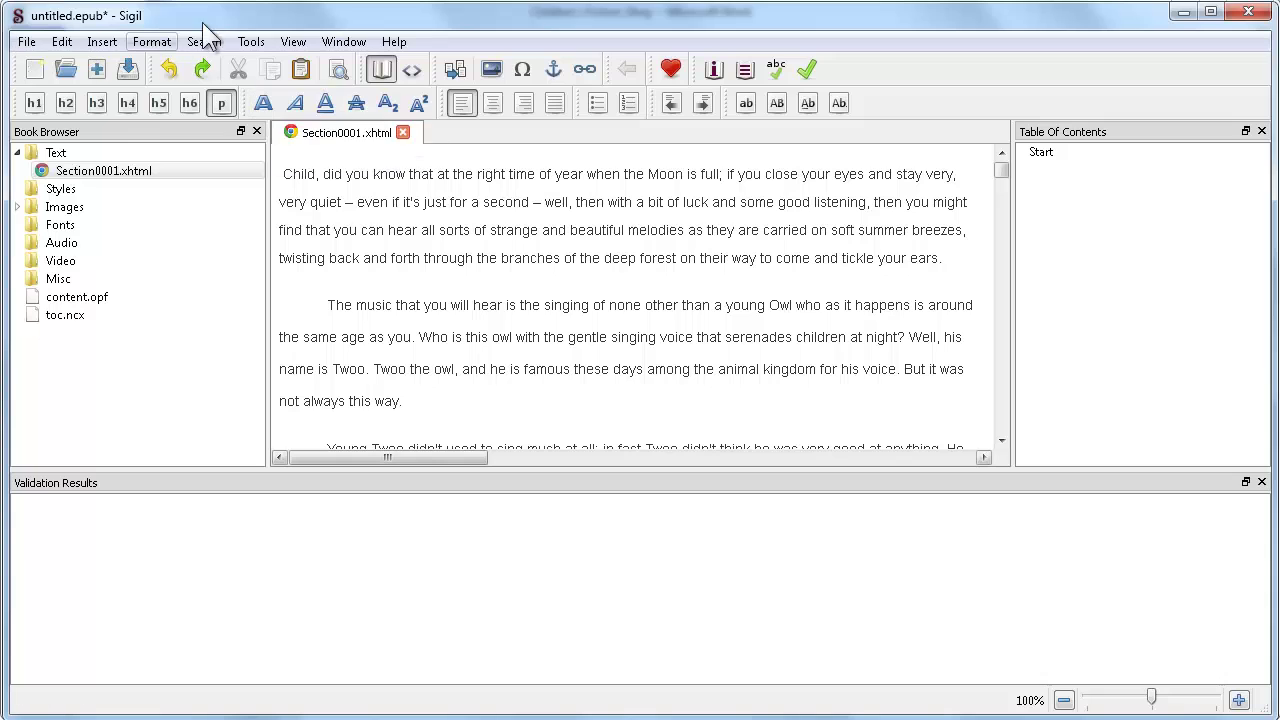
click(251, 42)
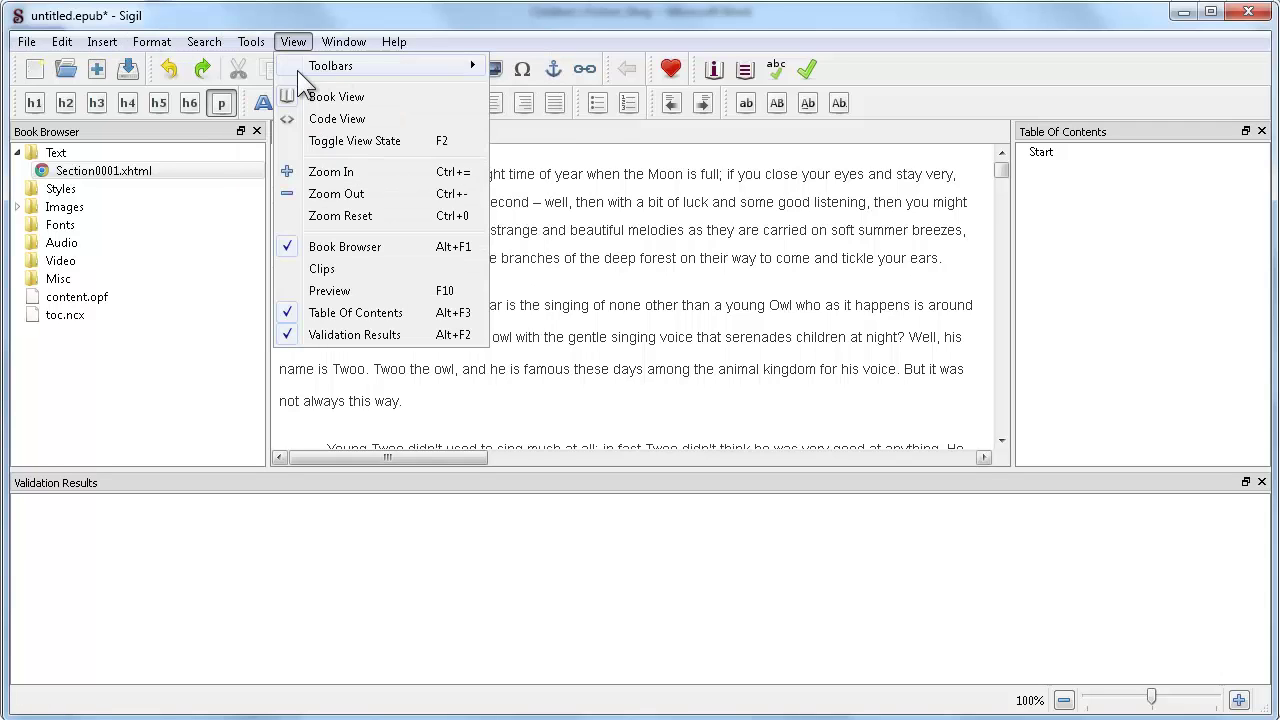
click(285, 66)
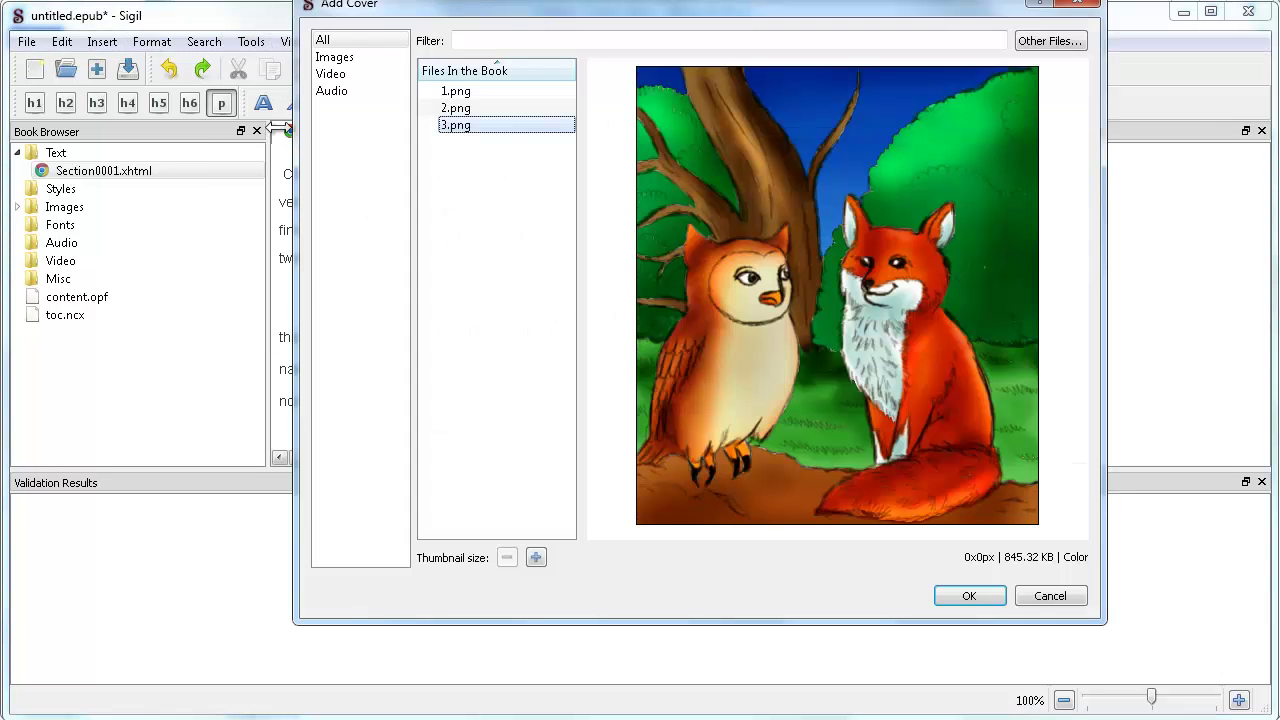
click(1052, 42)
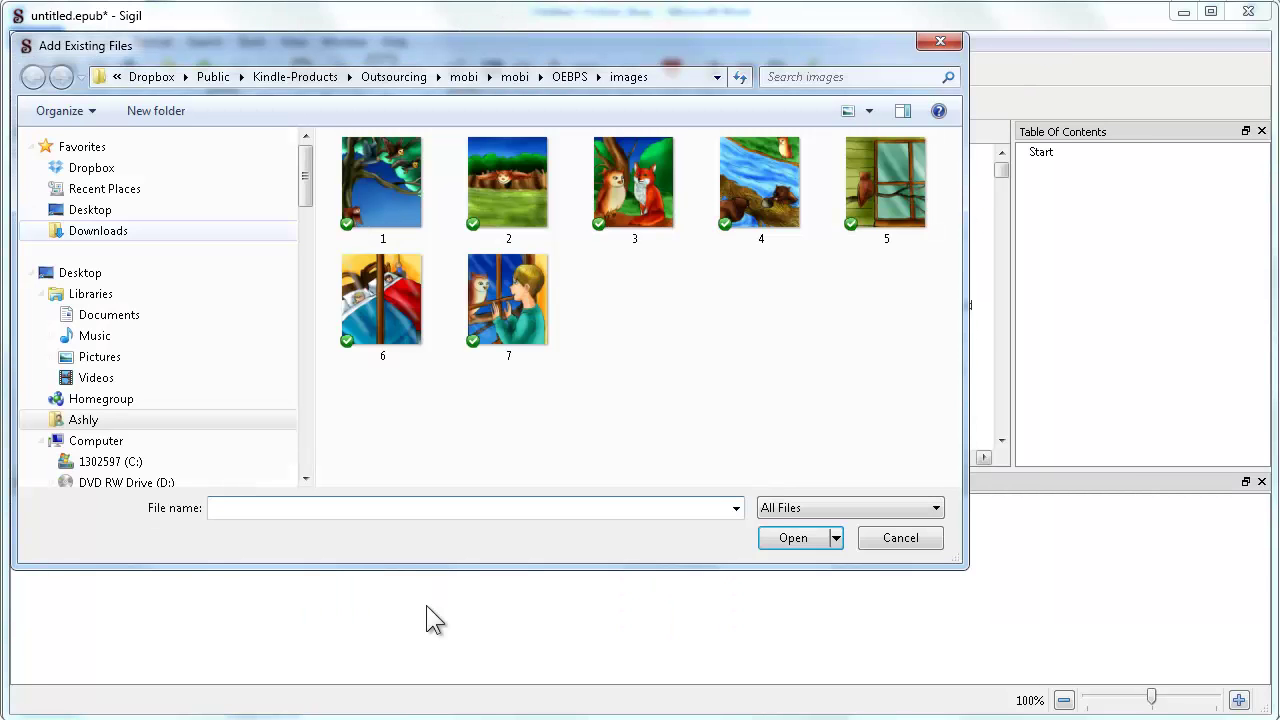
click(900, 538)
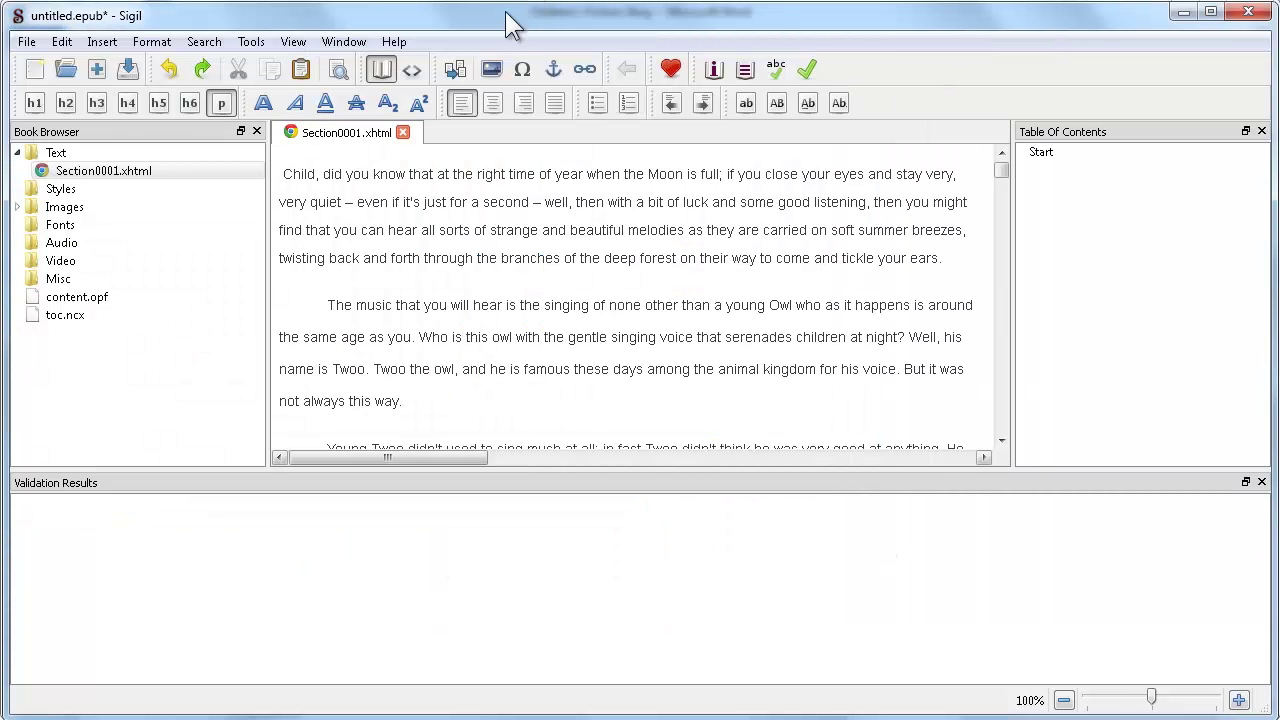
- Set the book's metadata title to "Twoo's Talent" and fill in the author's name
click(251, 42)
click(312, 88)
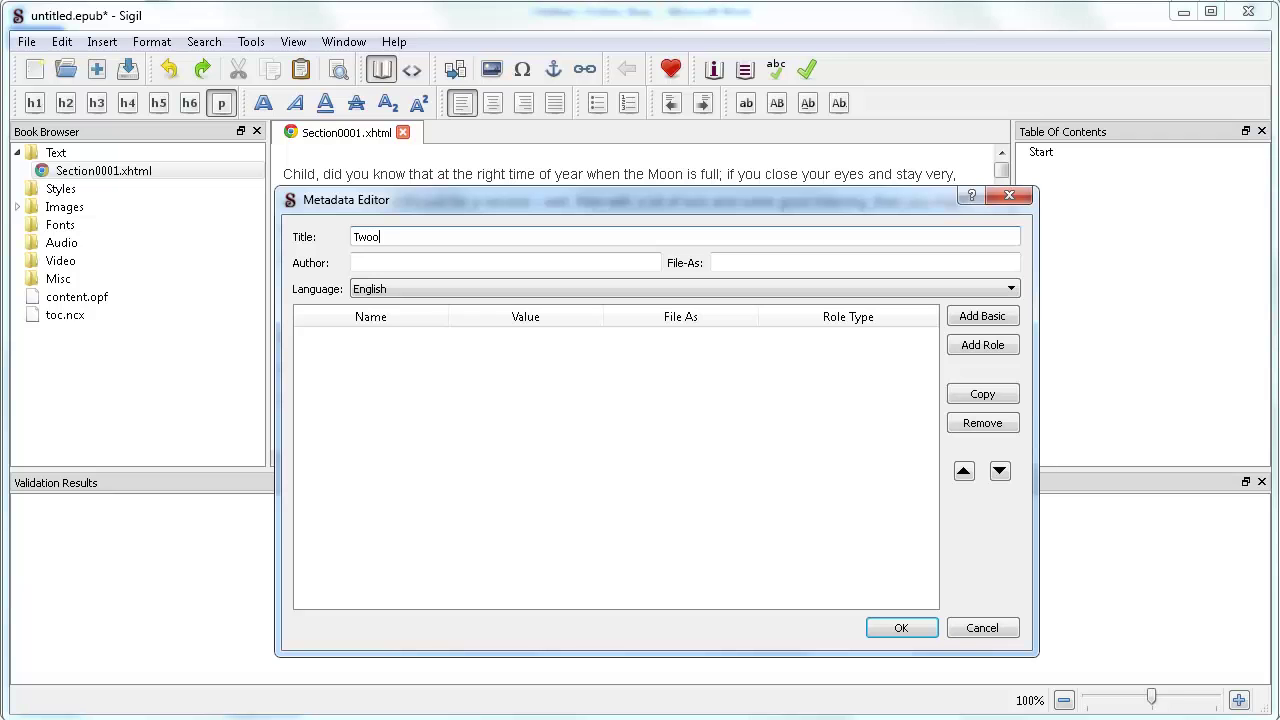
text(alent)
key(Tab)
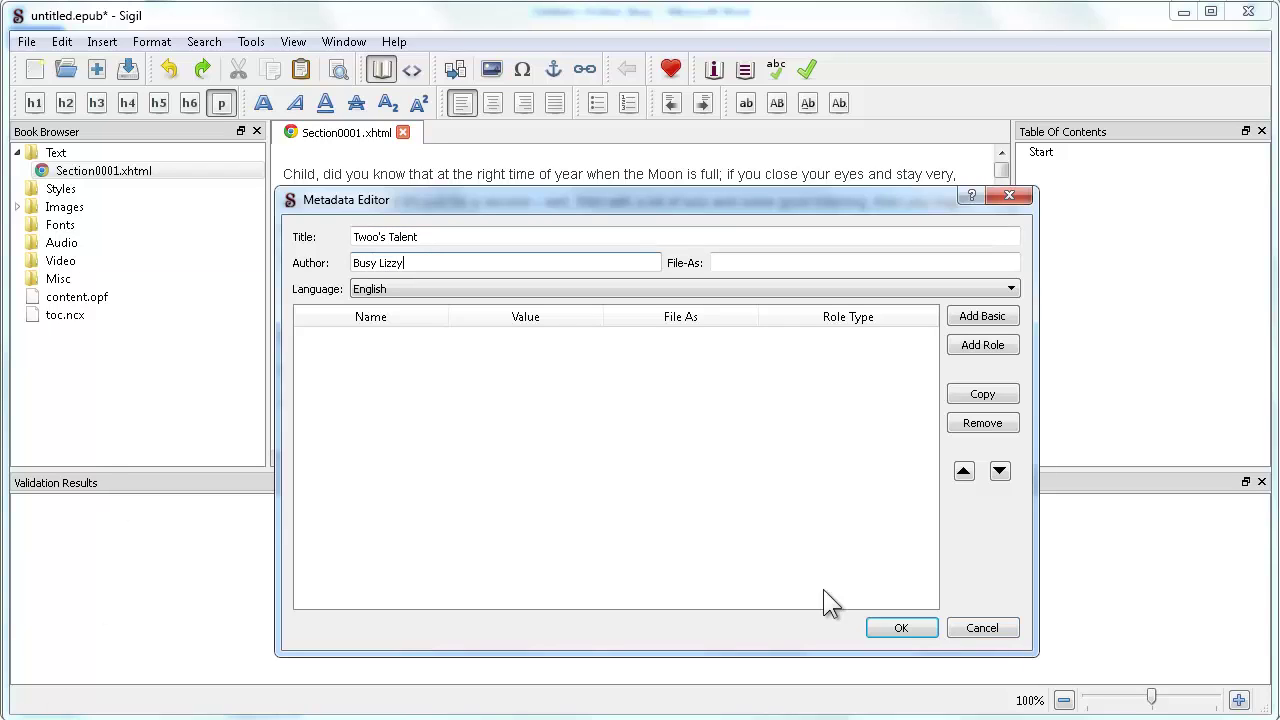
click(900, 628)
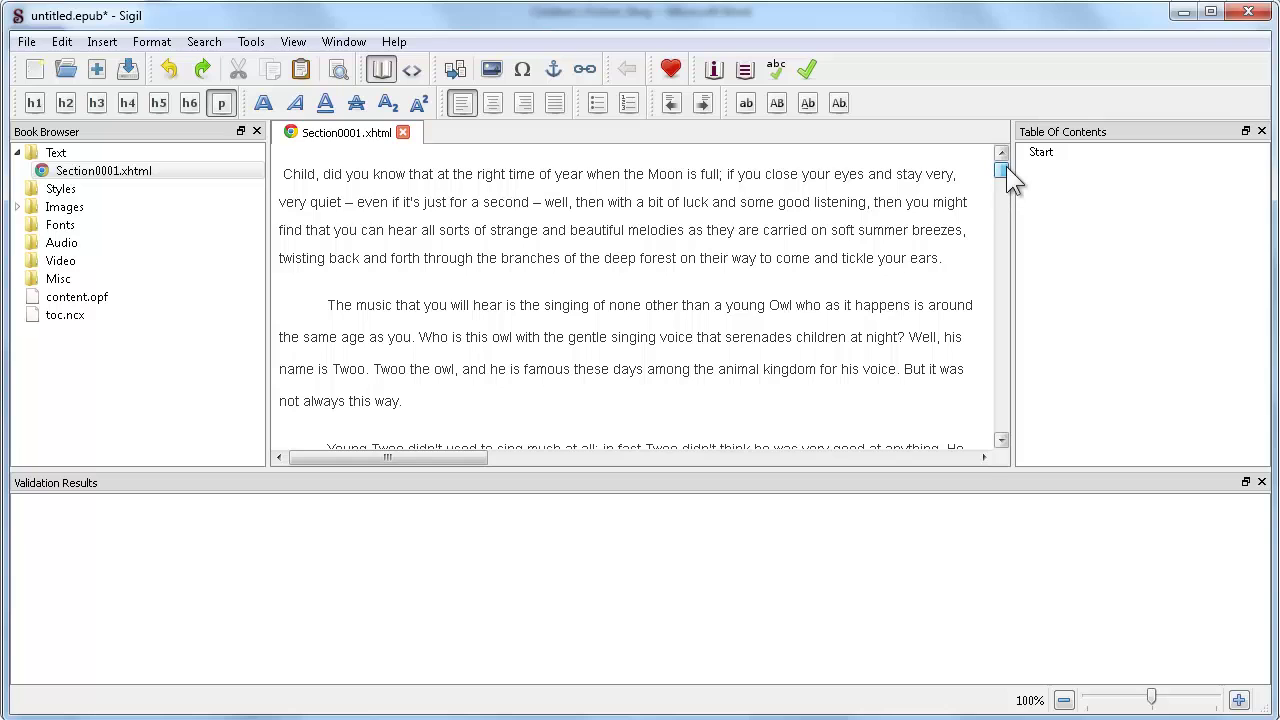
- Insert a horizontal dividing line between the paragraph ending "For building is our talent." and the owl and fox image
mouse_move(1001, 168)
mouse_down()
mouse_move(1008, 244)
mouse_move(1000, 166)
mouse_up()
click(1002, 439)
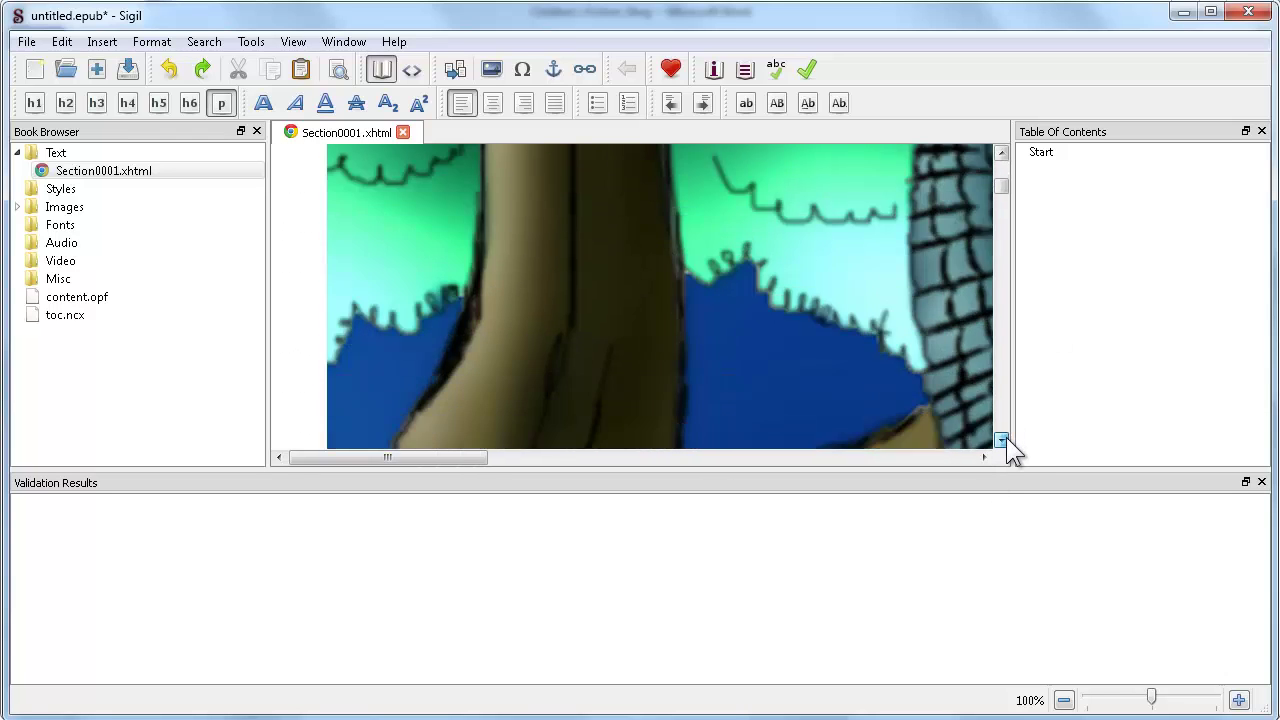
drag(1000, 200, 1006, 312)
click(860, 294)
key(Return)
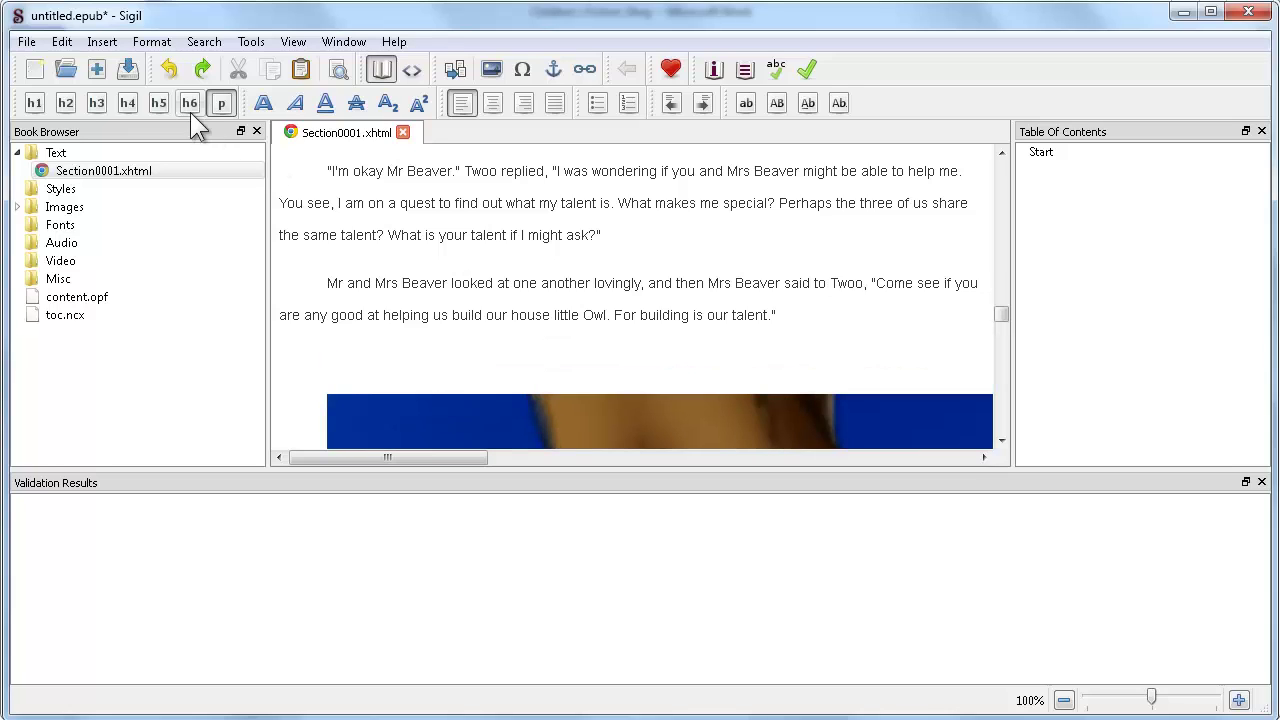
click(110, 40)
click(127, 67)
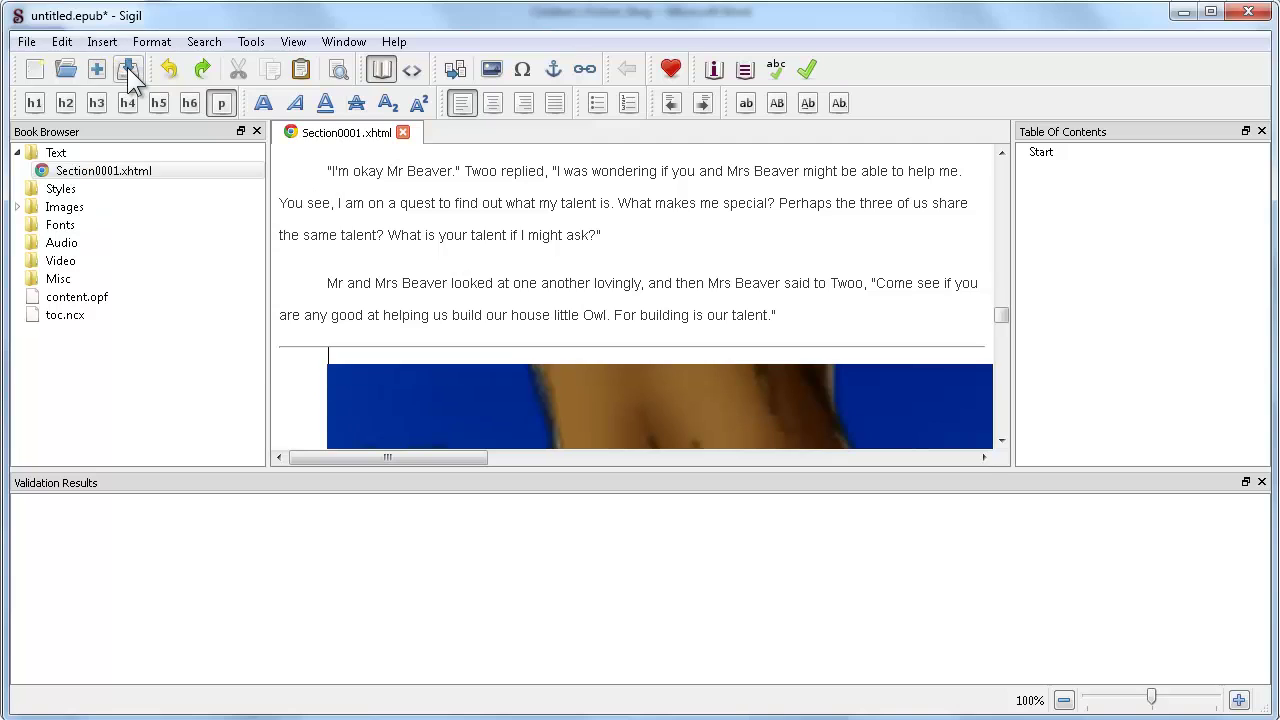
drag(1005, 314, 1005, 348)
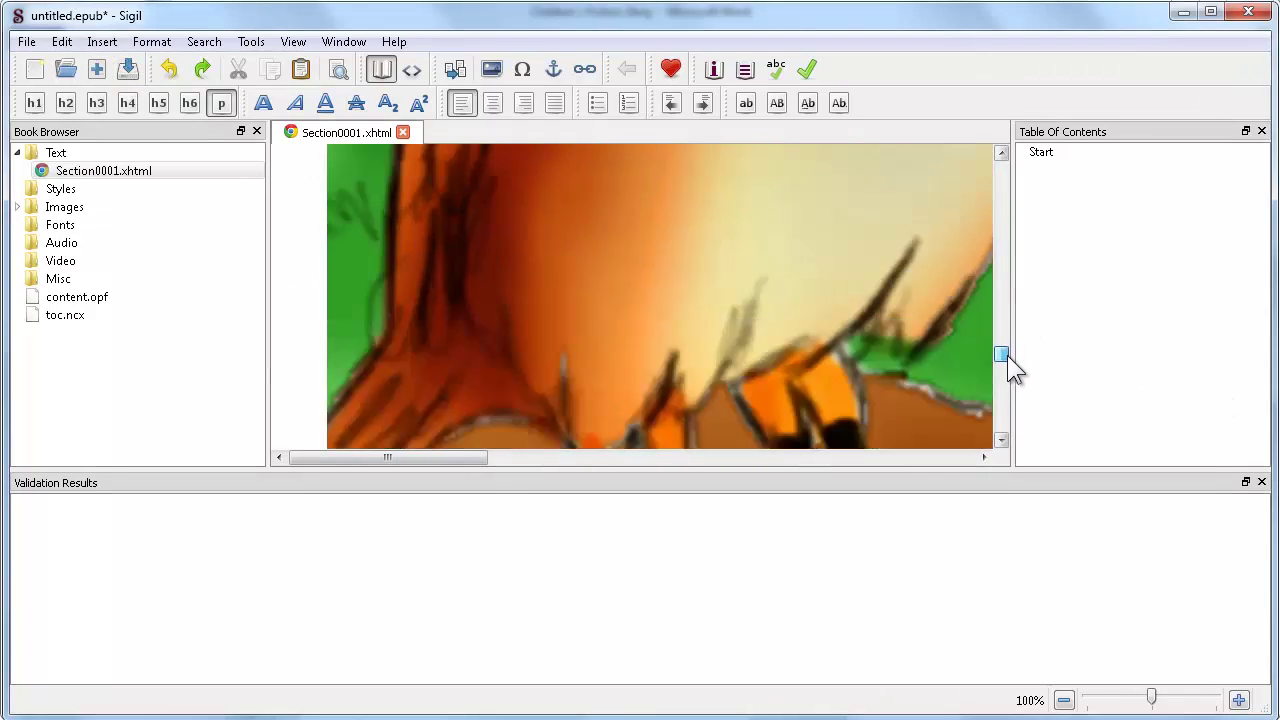
- Insert a split marker between the image and the paragraph beginning "And so Twoo hobbled over to the kind couple"
drag(1007, 356, 1008, 364)
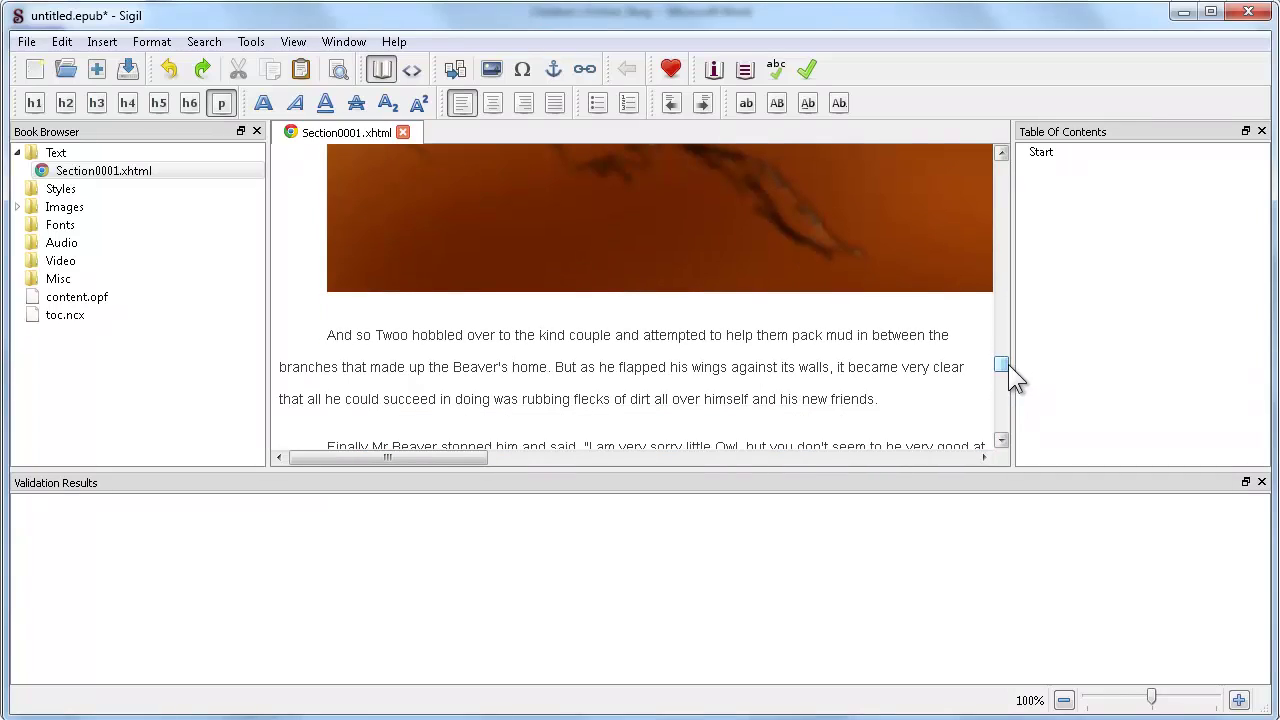
click(312, 338)
key(Return)
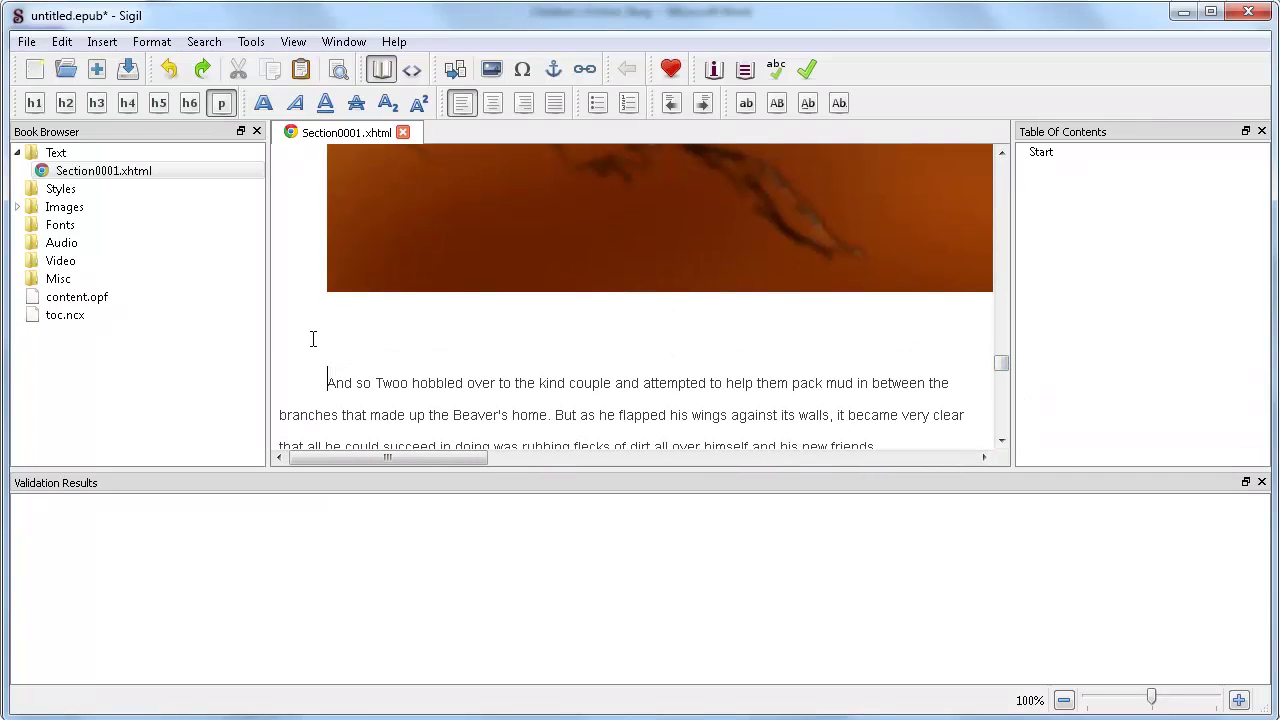
click(110, 44)
click(115, 64)
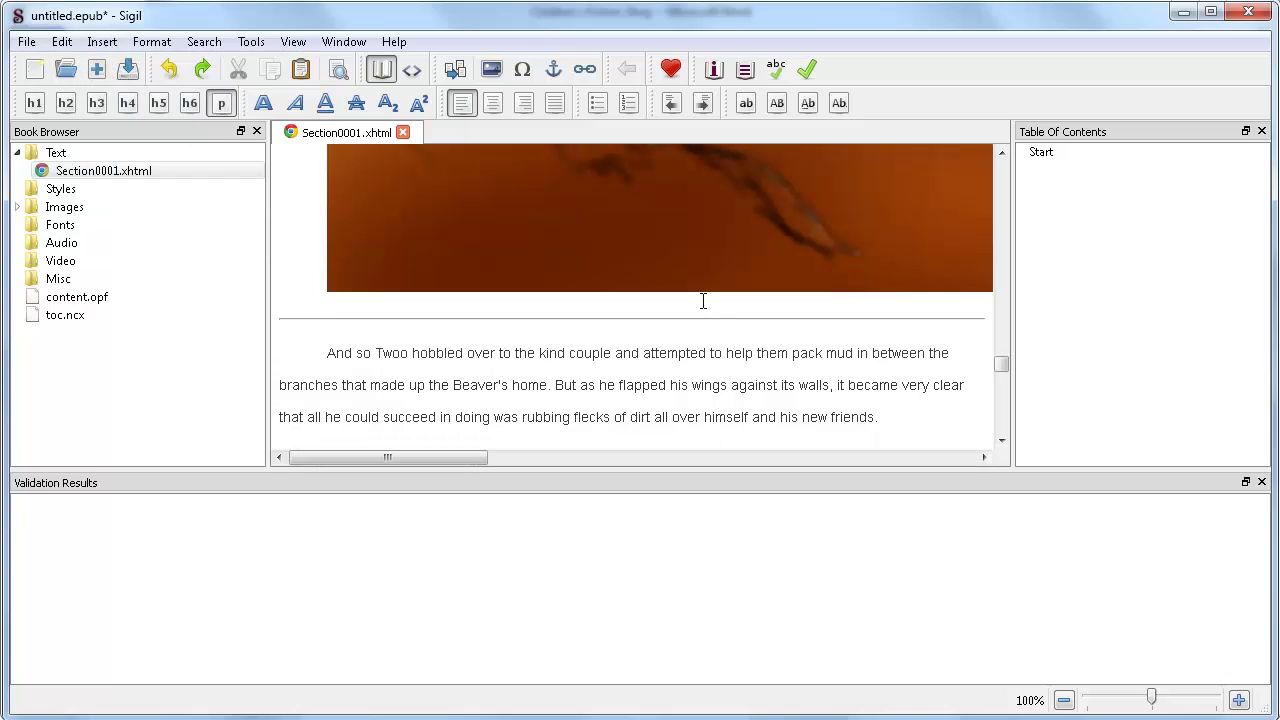
- Insert a split marker after the paragraph ending "telling his little brother a bedtime story."
click(994, 366)
drag(1002, 360, 1006, 380)
click(523, 345)
key(Return)
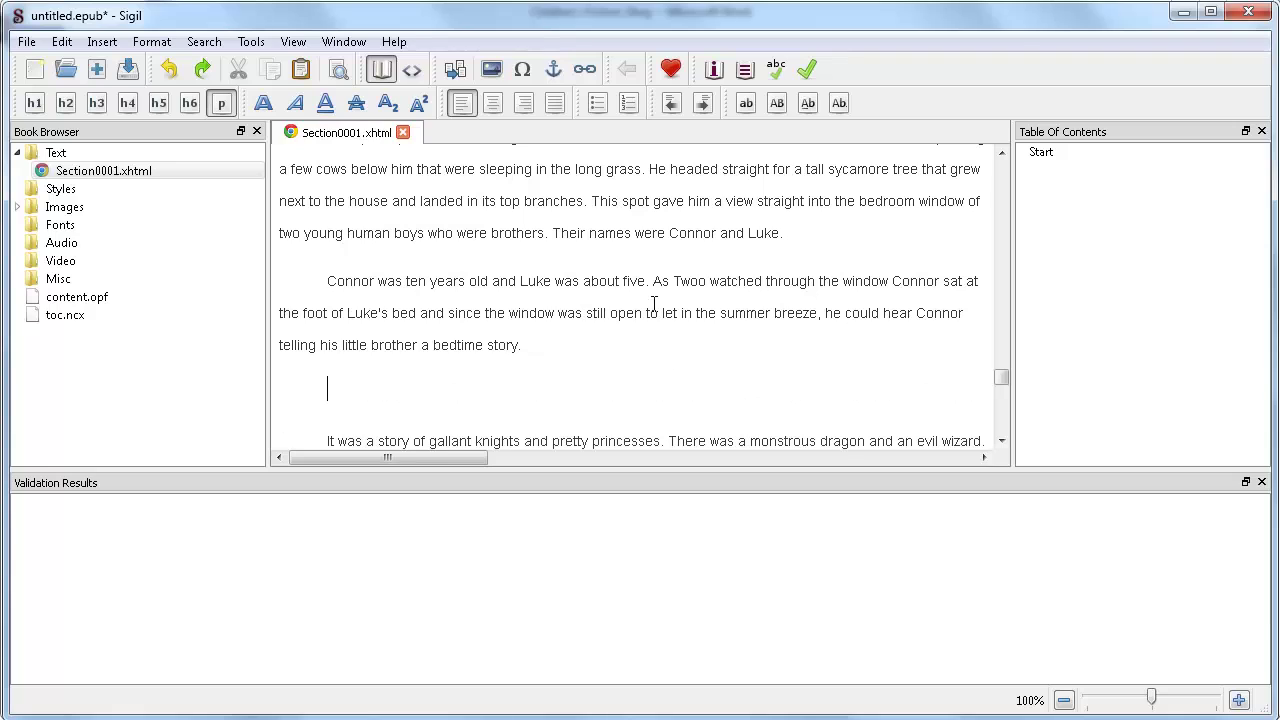
click(100, 42)
click(132, 66)
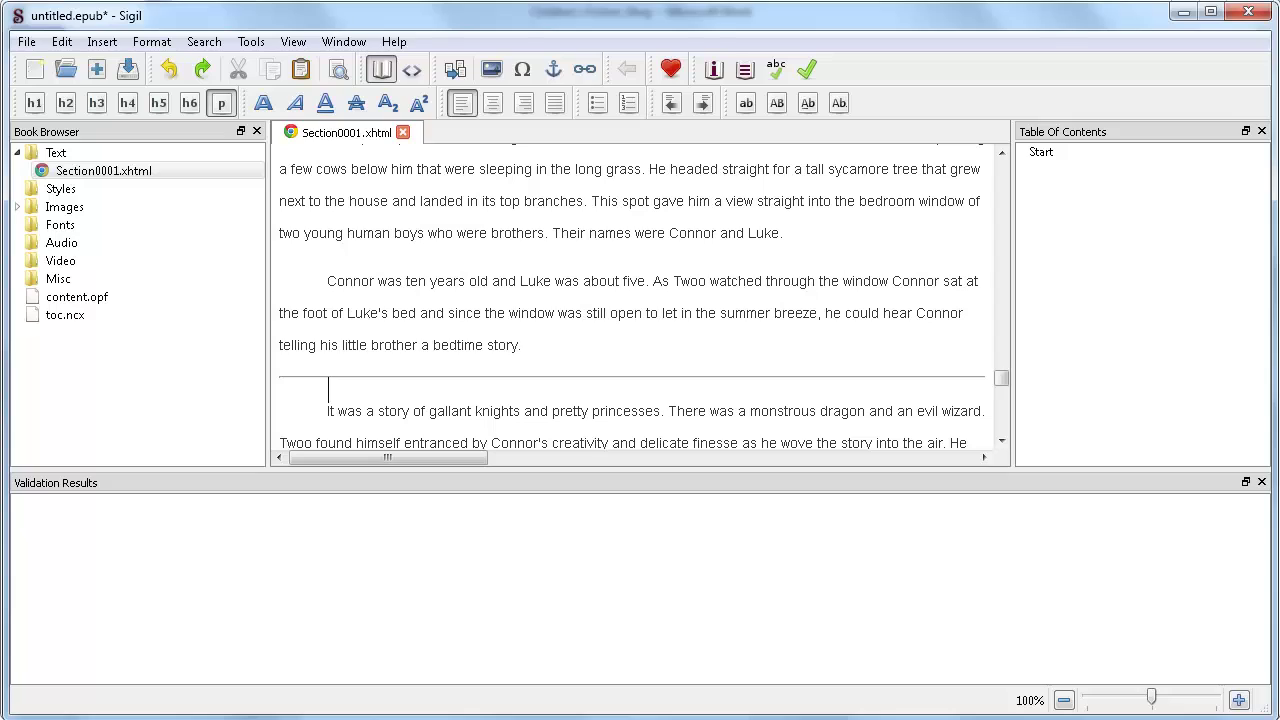
- Split the story file into separate section files at the inserted markers
mouse_move(1000, 376)
mouse_down()
mouse_move(1012, 421)
mouse_move(1001, 372)
mouse_up()
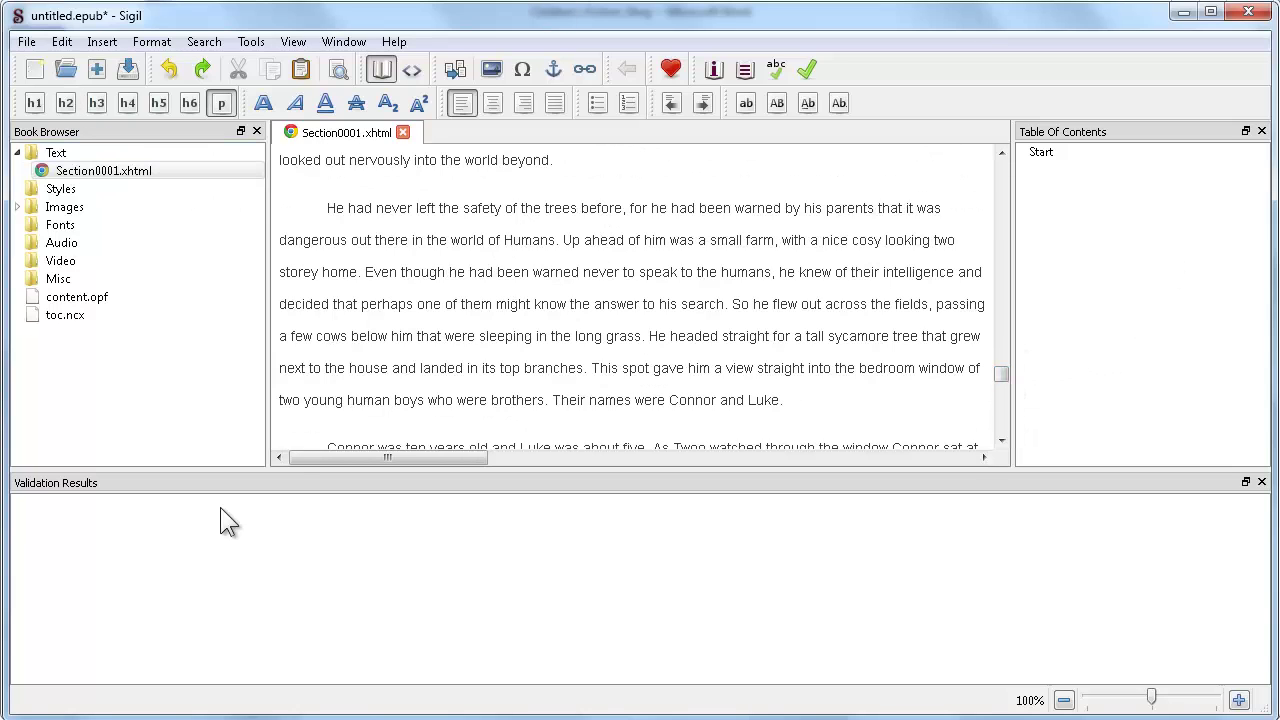
click(92, 42)
mouse_move(62, 42)
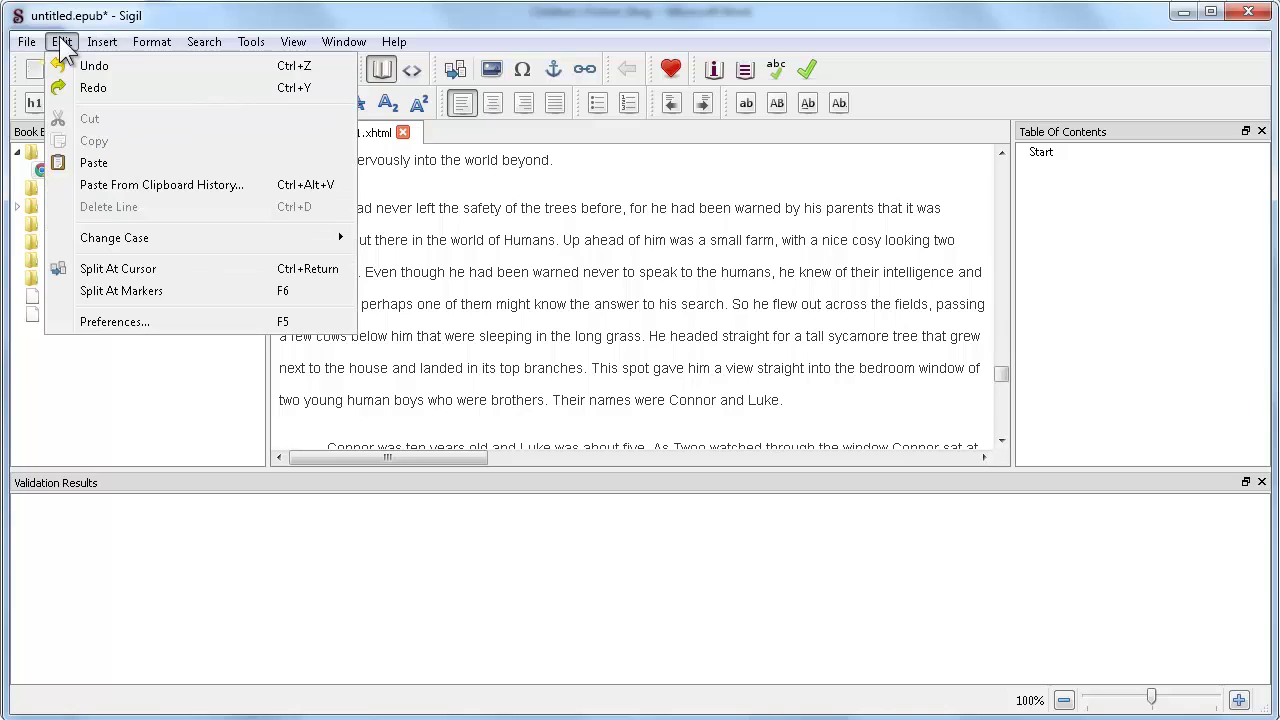
click(117, 289)
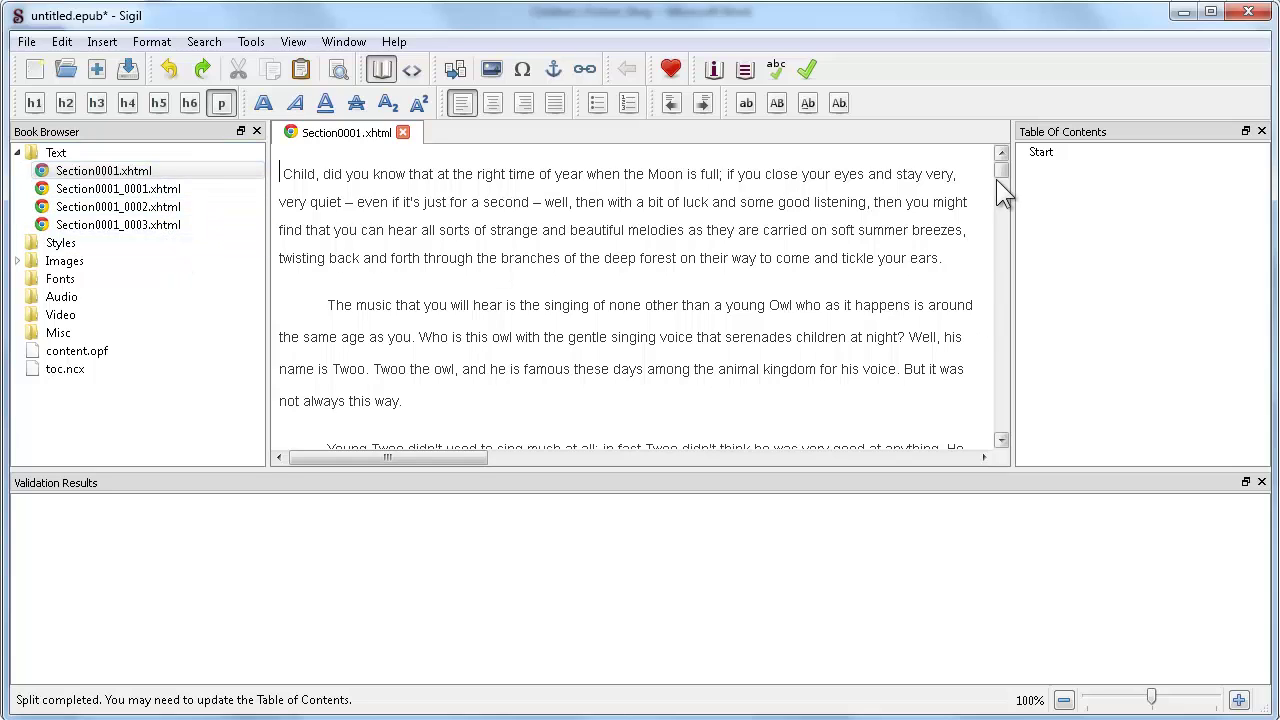
mouse_move(1000, 172)
mouse_down()
mouse_move(1004, 437)
mouse_move(993, 158)
mouse_up()
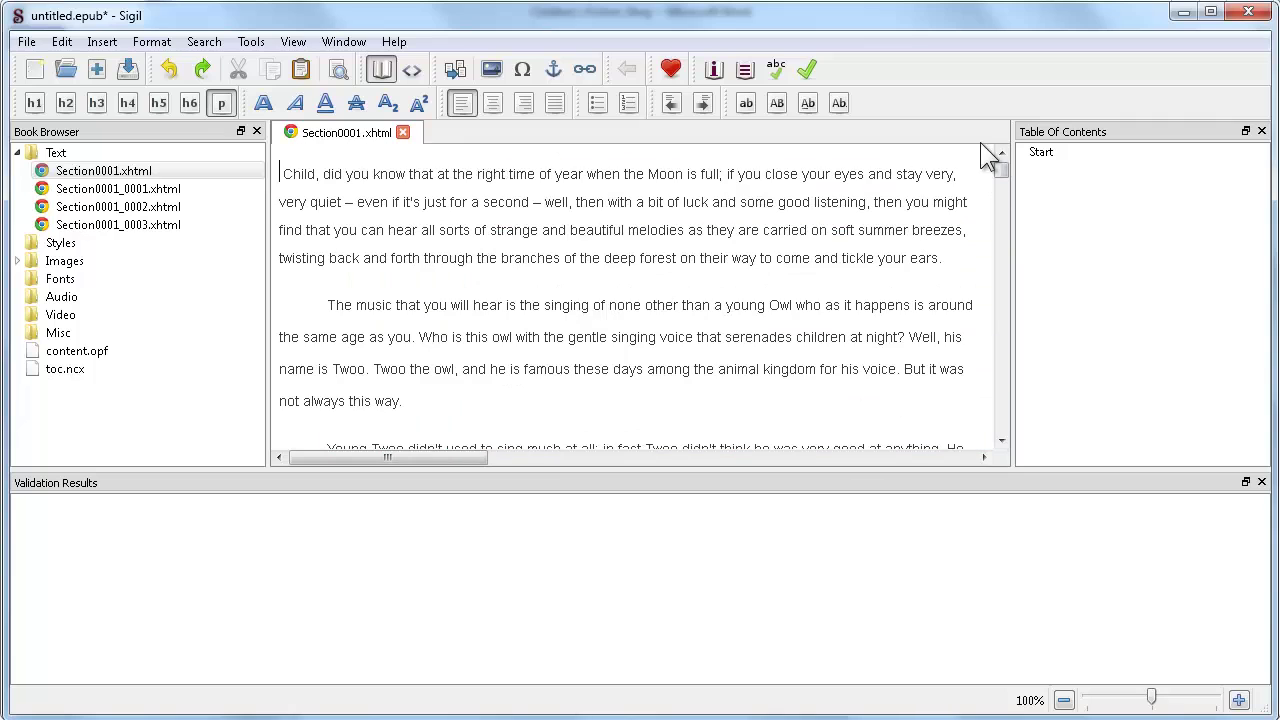
- Validate the EPUB with FlightCrew and open the code line of the problem reported in Section0001_0003.xhtml
click(264, 47)
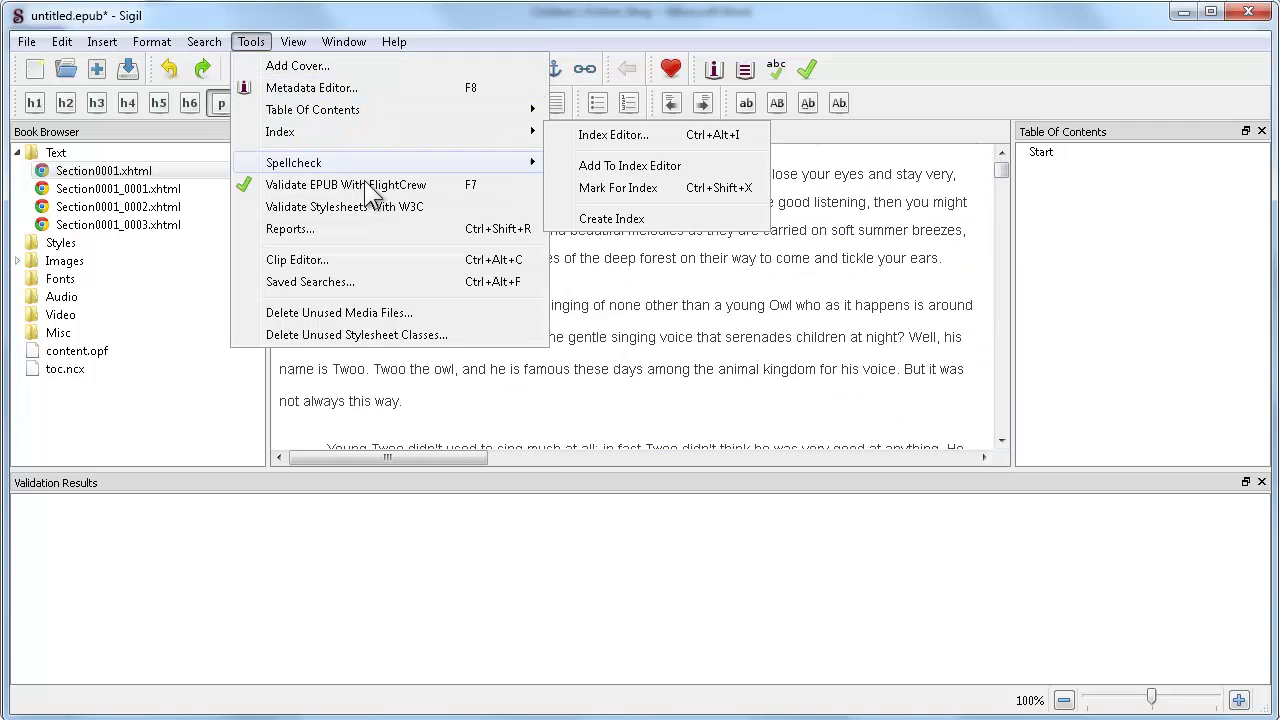
click(461, 188)
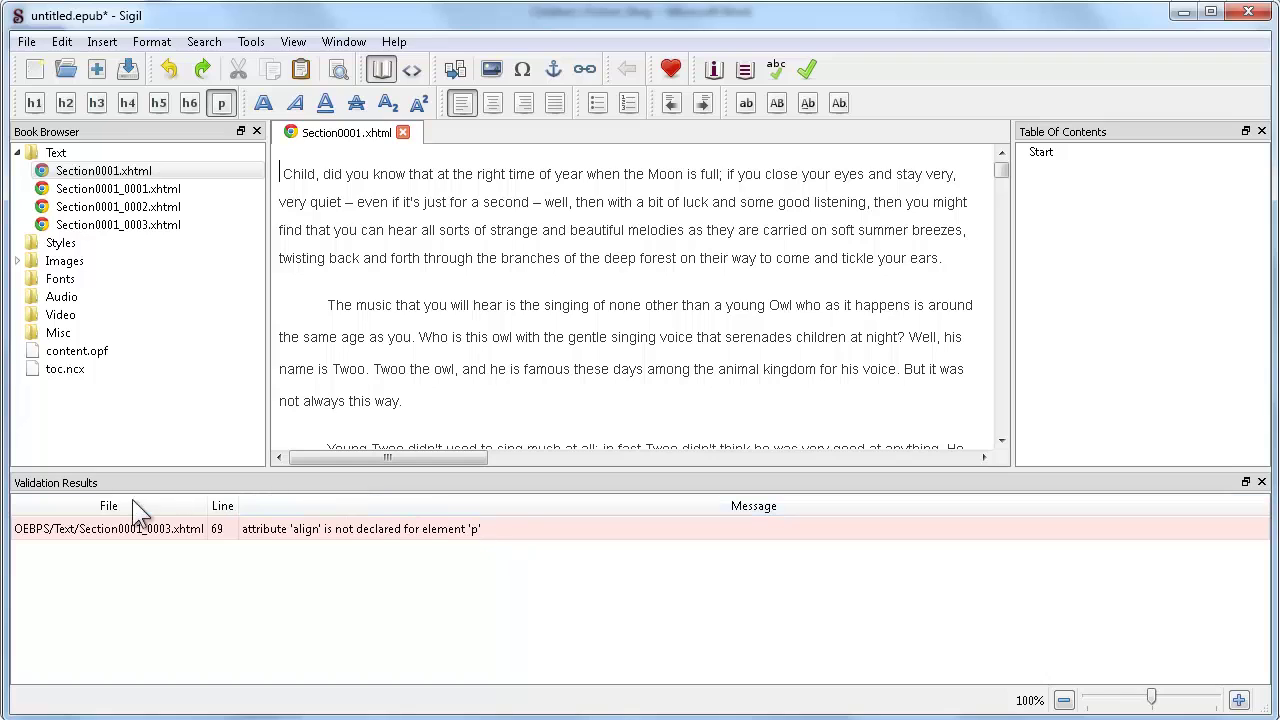
double_click(35, 529)
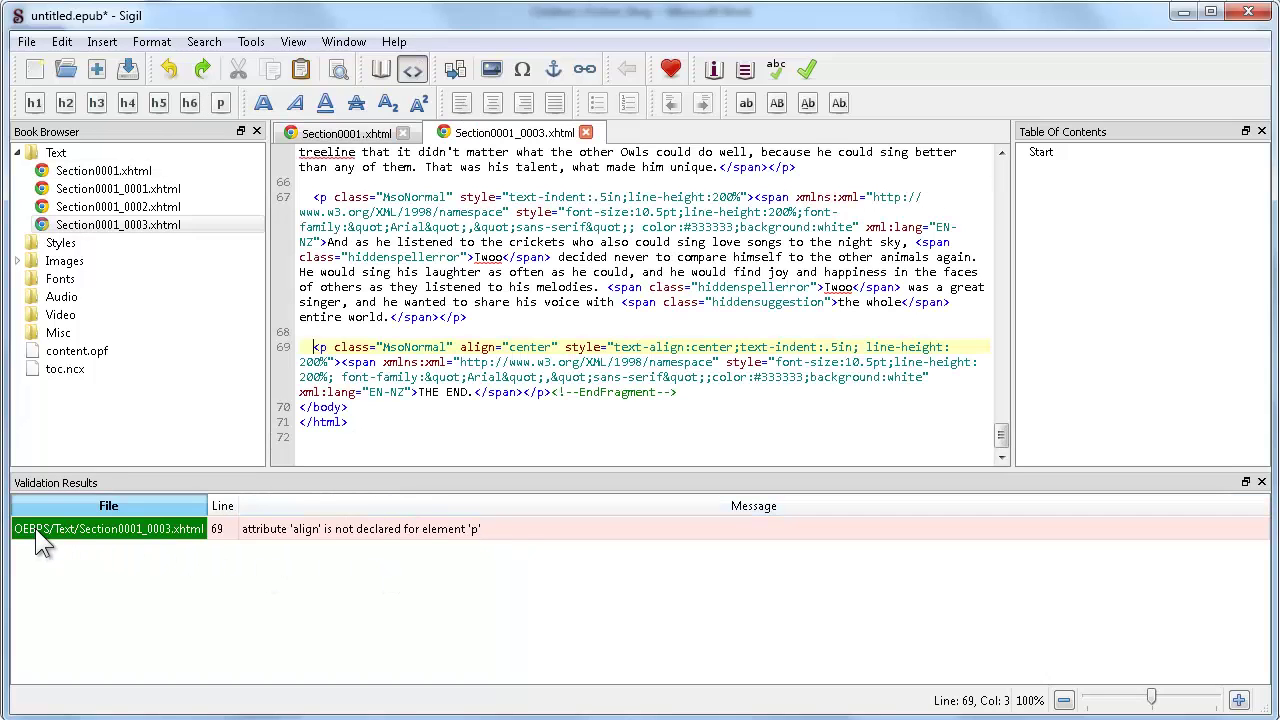
- Delete the align="center" attribute from the "THE END." paragraph tag on line 69 and validate the EPUB with FlightCrew again
click(561, 347)
key(BackSpace)
key(BackSpace)
key(BackSpace)
key(BackSpace)
key(BackSpace)
key(BackSpace)
key(BackSpace)
key(BackSpace)
key(BackSpace)
key(BackSpace)
key(BackSpace)
key(BackSpace)
key(BackSpace)
key(BackSpace)
key(BackSpace)
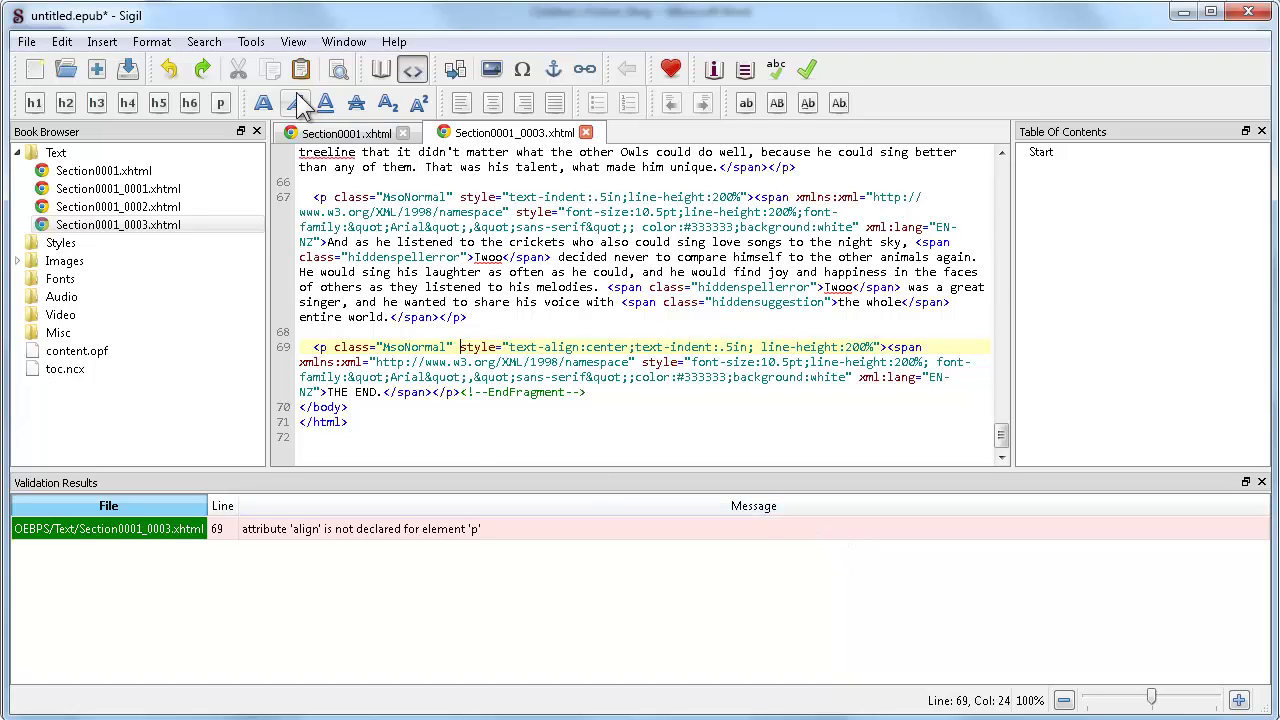
click(250, 42)
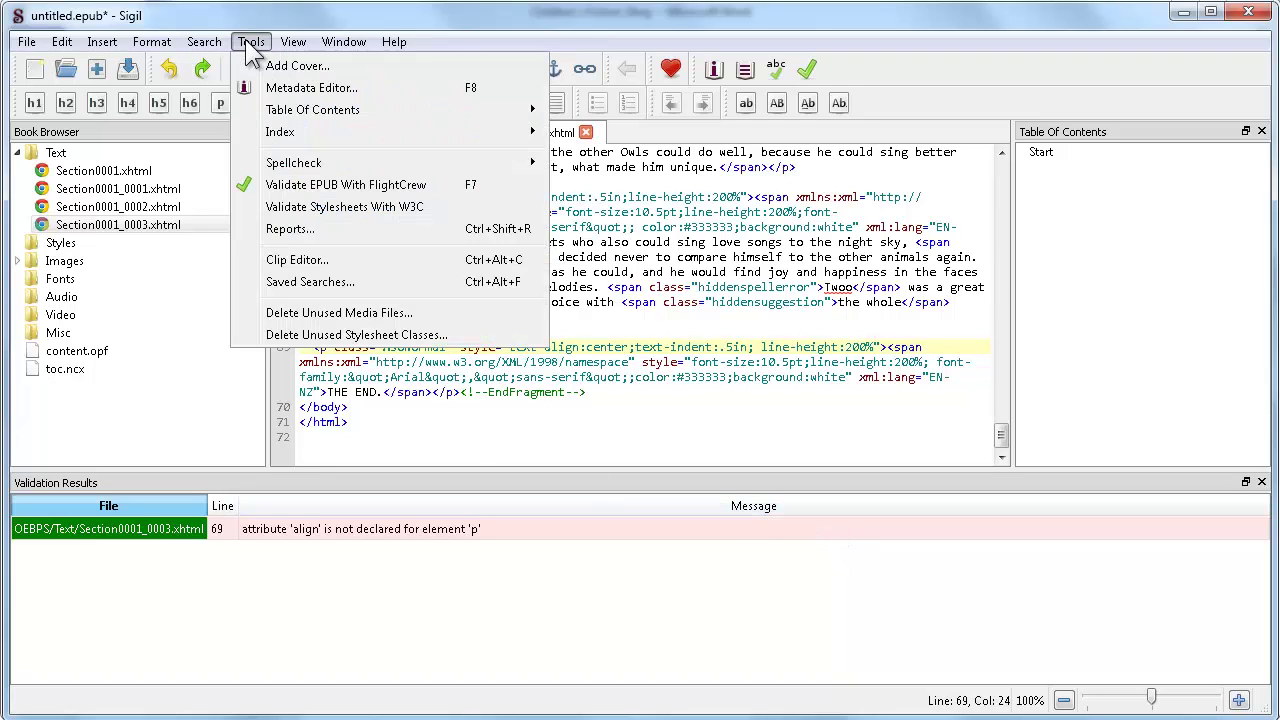
click(287, 186)
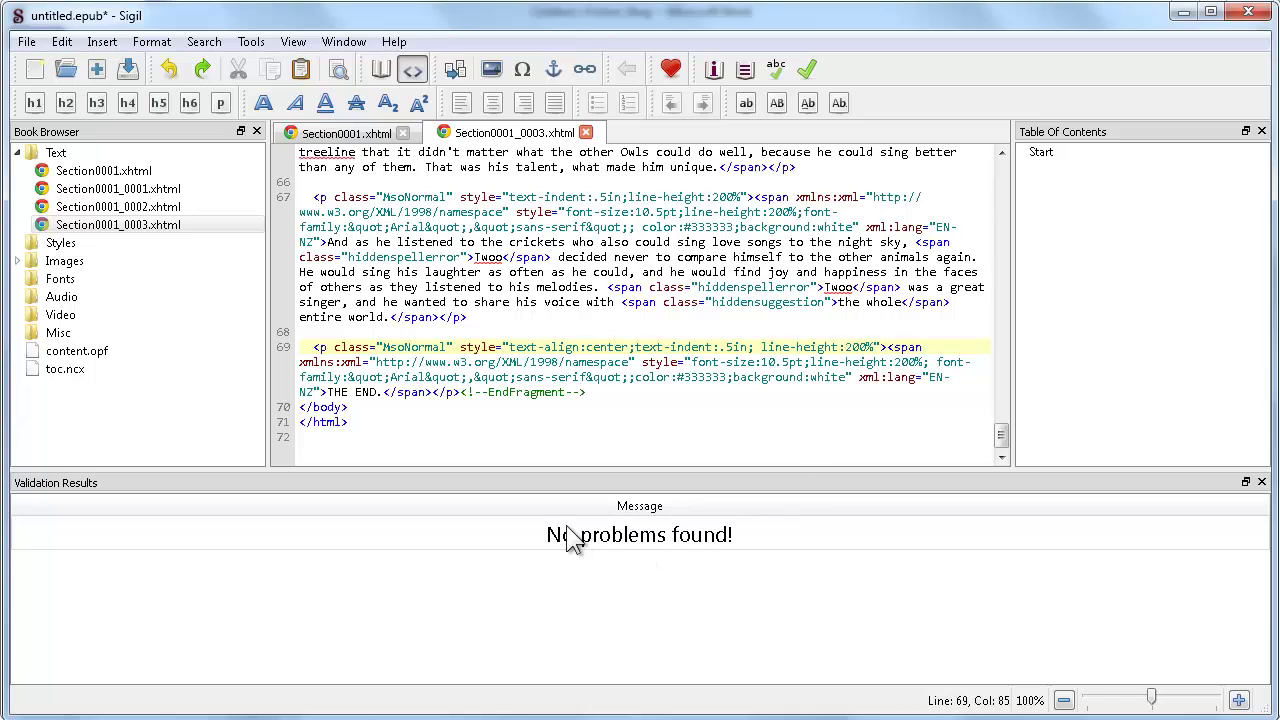
- Save the book to the Desktop as an EPUB file named untitled
click(27, 42)
click(110, 150)
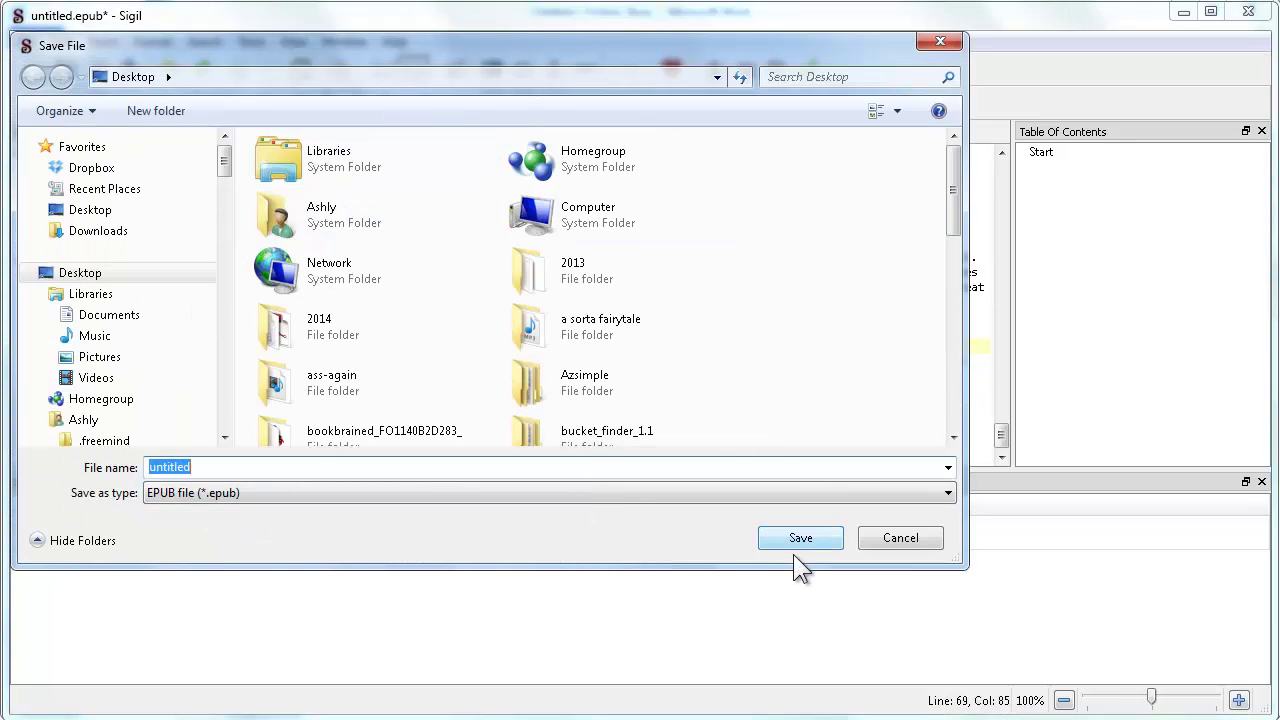
click(797, 545)
click(760, 369)
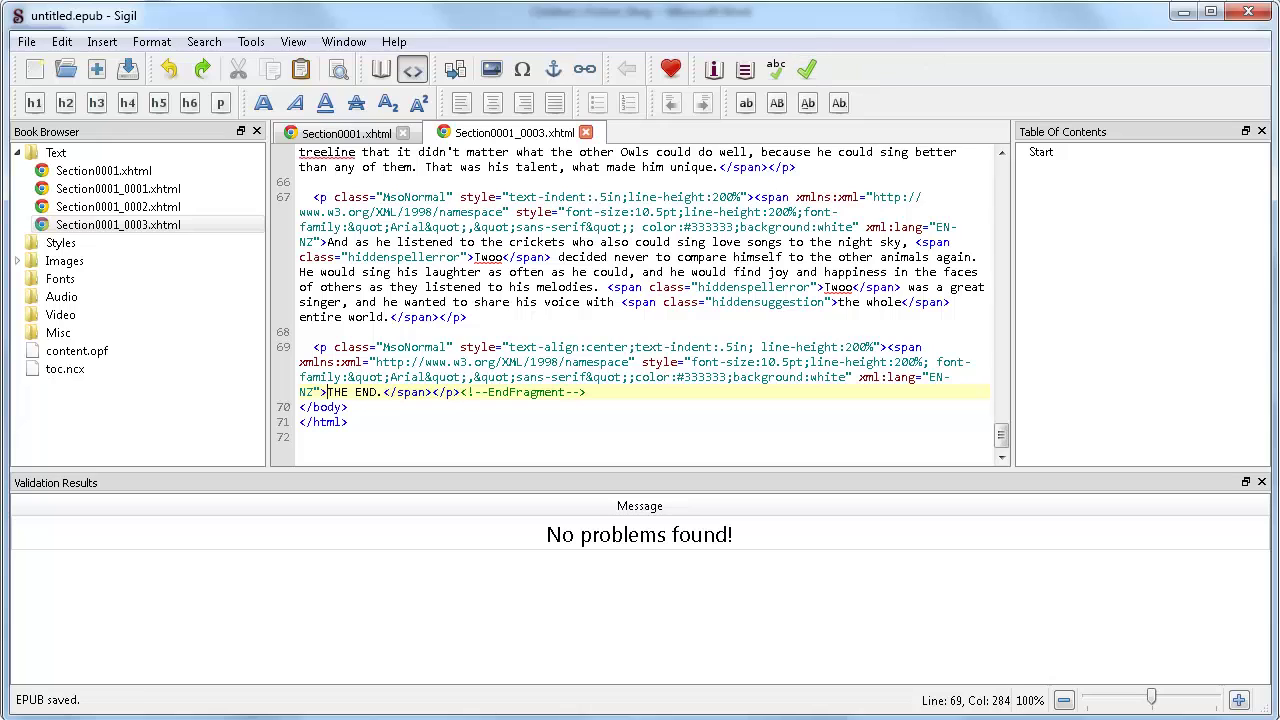
- Switch to Kindle Previewer and open untitled.epub from the Desktop, compiling it for preview
key(super)
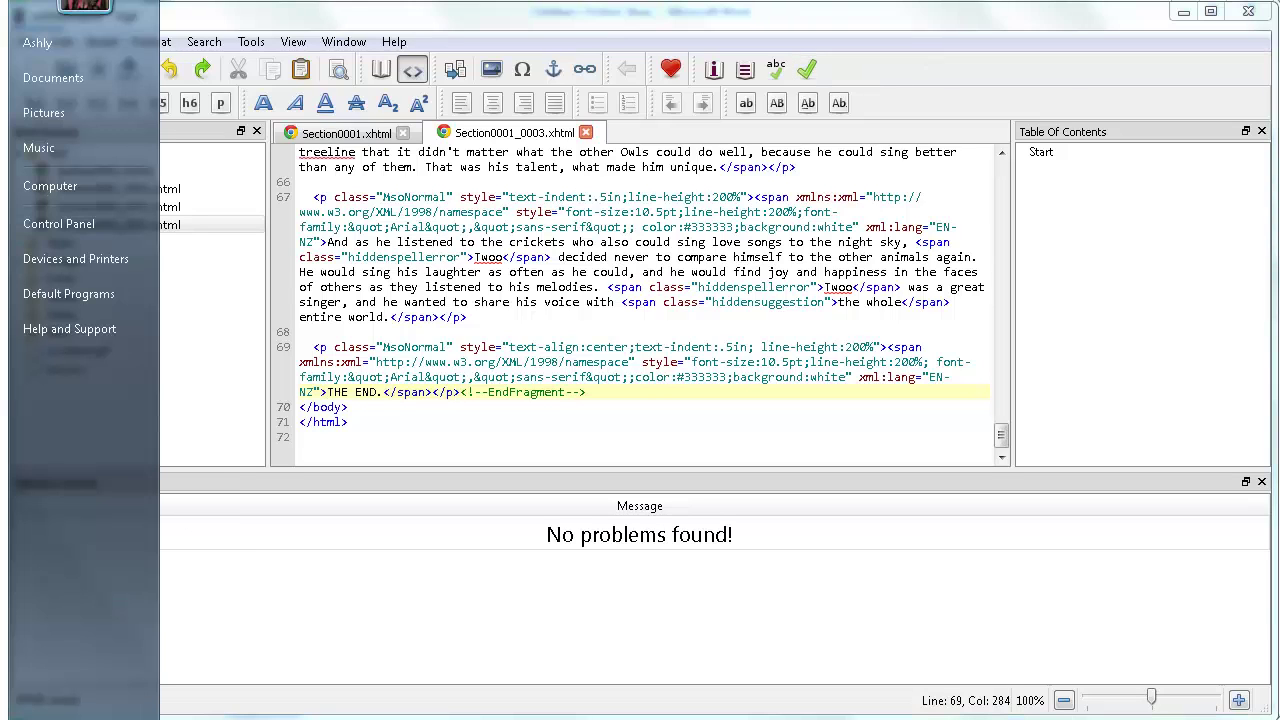
key(Return)
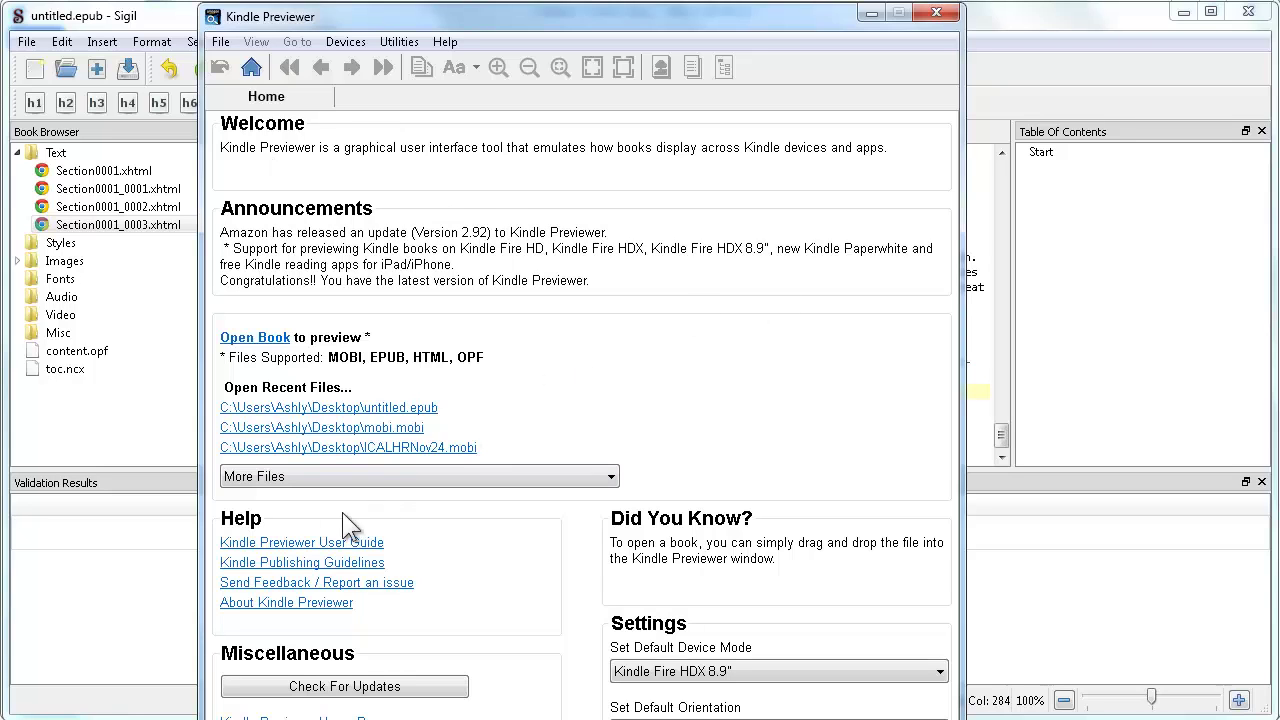
click(258, 339)
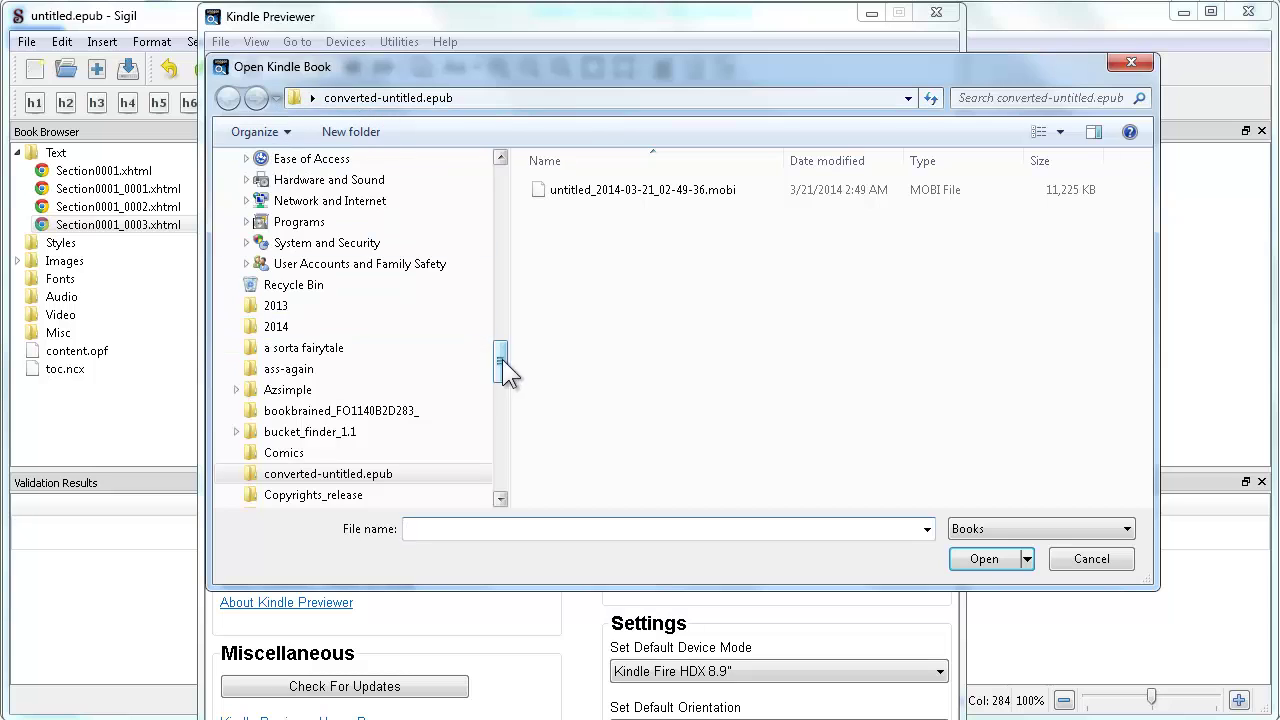
drag(505, 370, 501, 178)
click(305, 232)
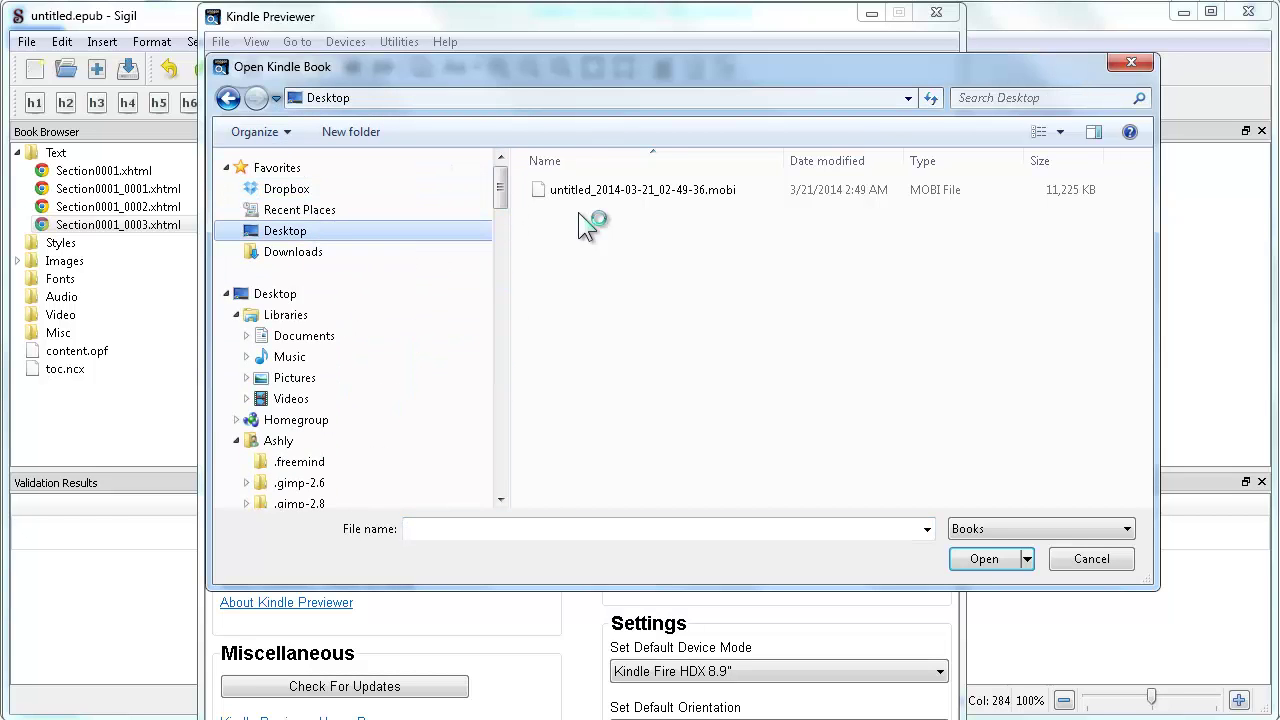
drag(1142, 224, 1143, 522)
click(875, 368)
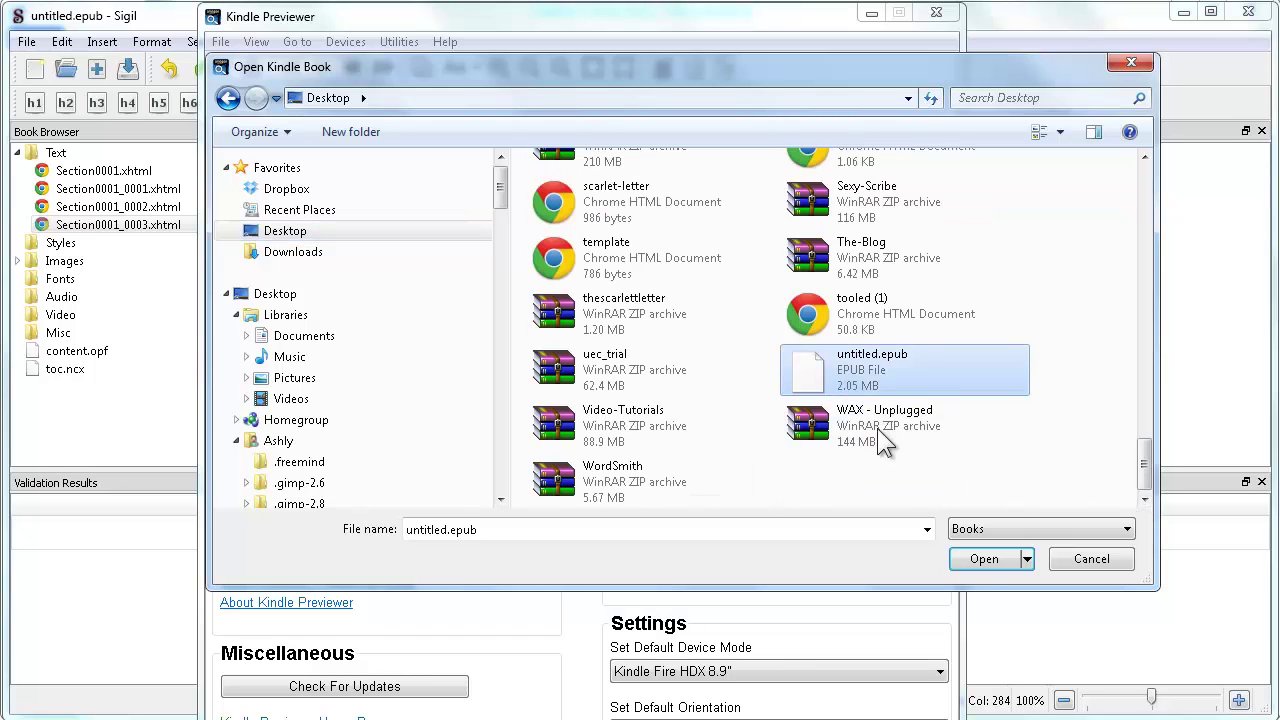
click(956, 561)
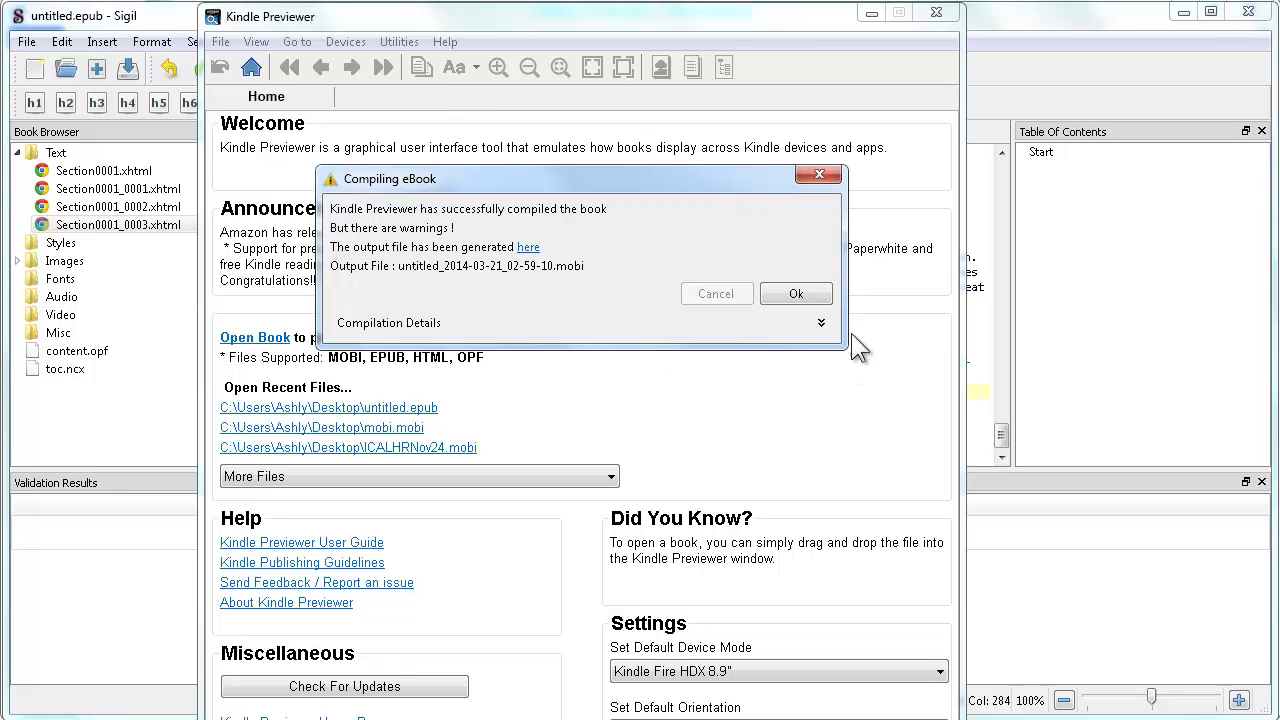
click(794, 294)
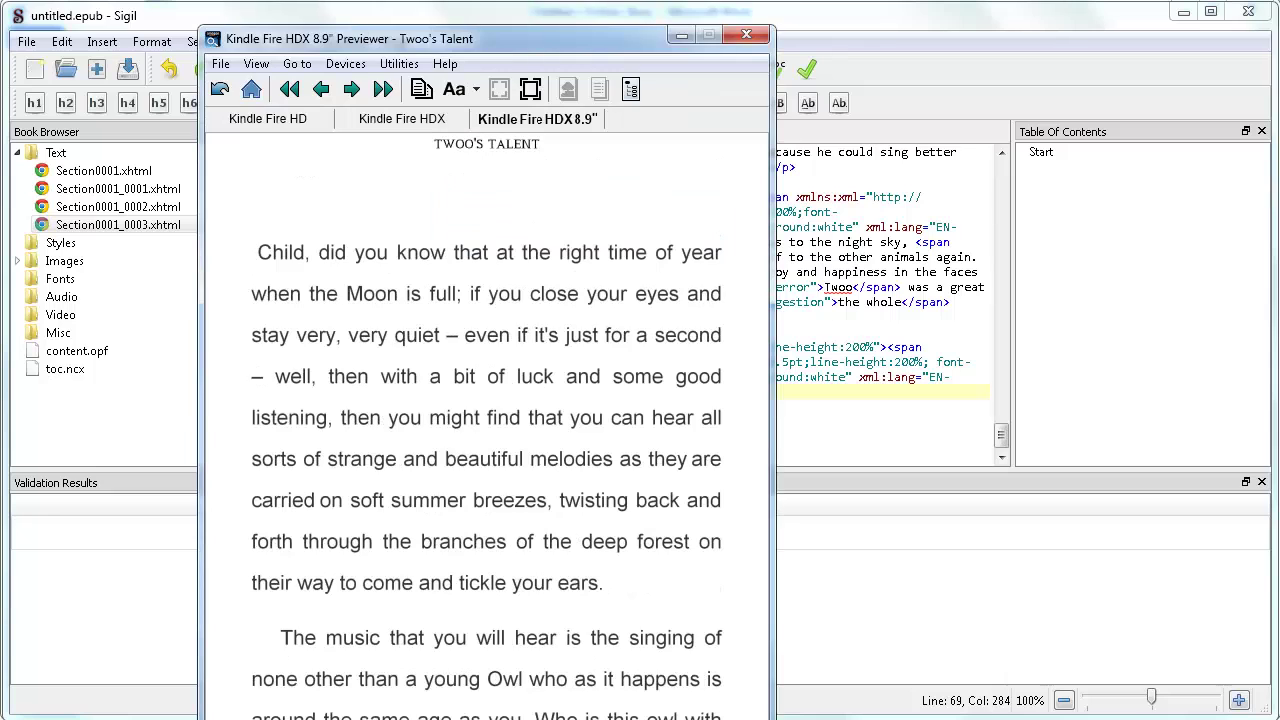
- Page forward through the Kindle Fire HDX 8.9" preview to check text, images and section breaks, and close the previewer
drag(421, 37, 424, 18)
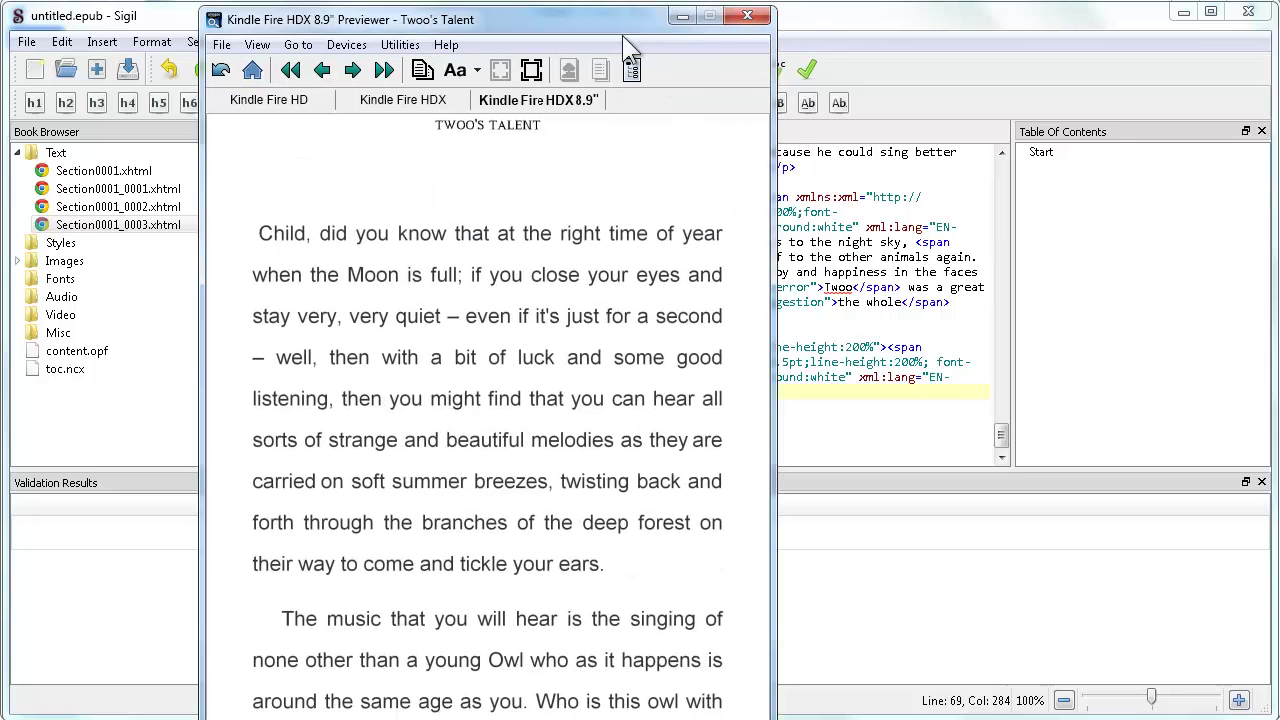
drag(630, 30, 630, 18)
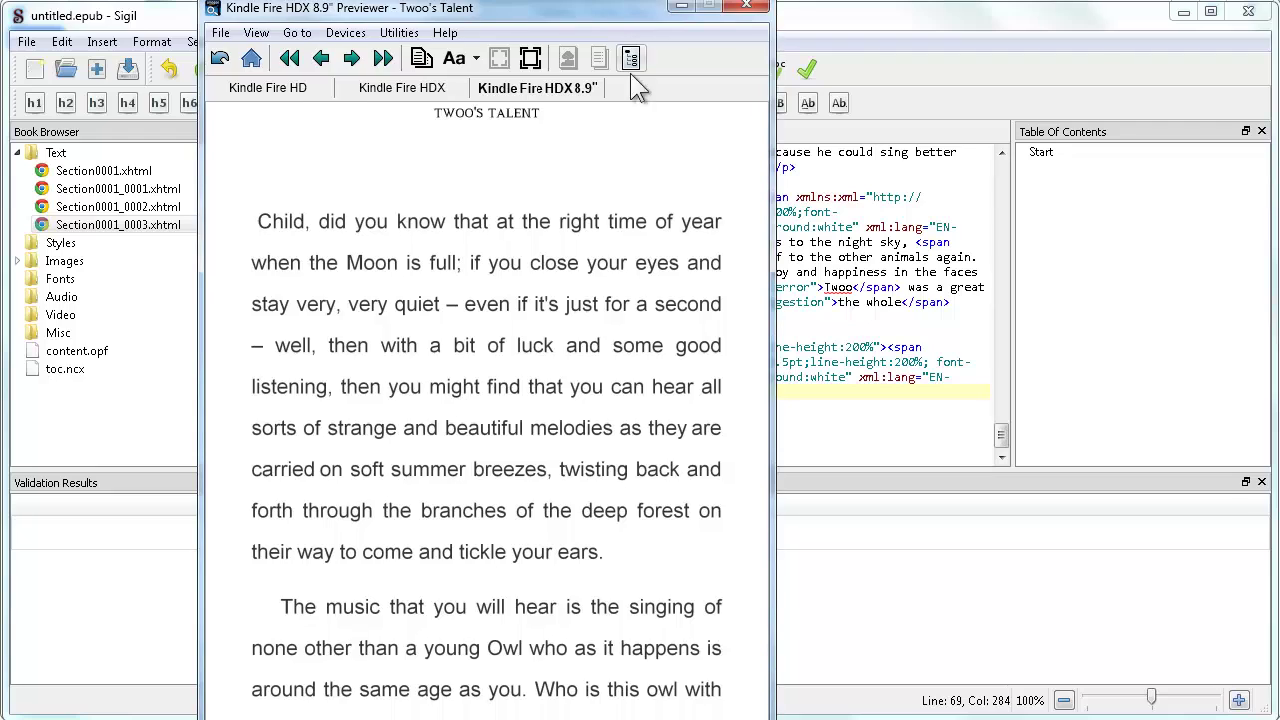
click(352, 59)
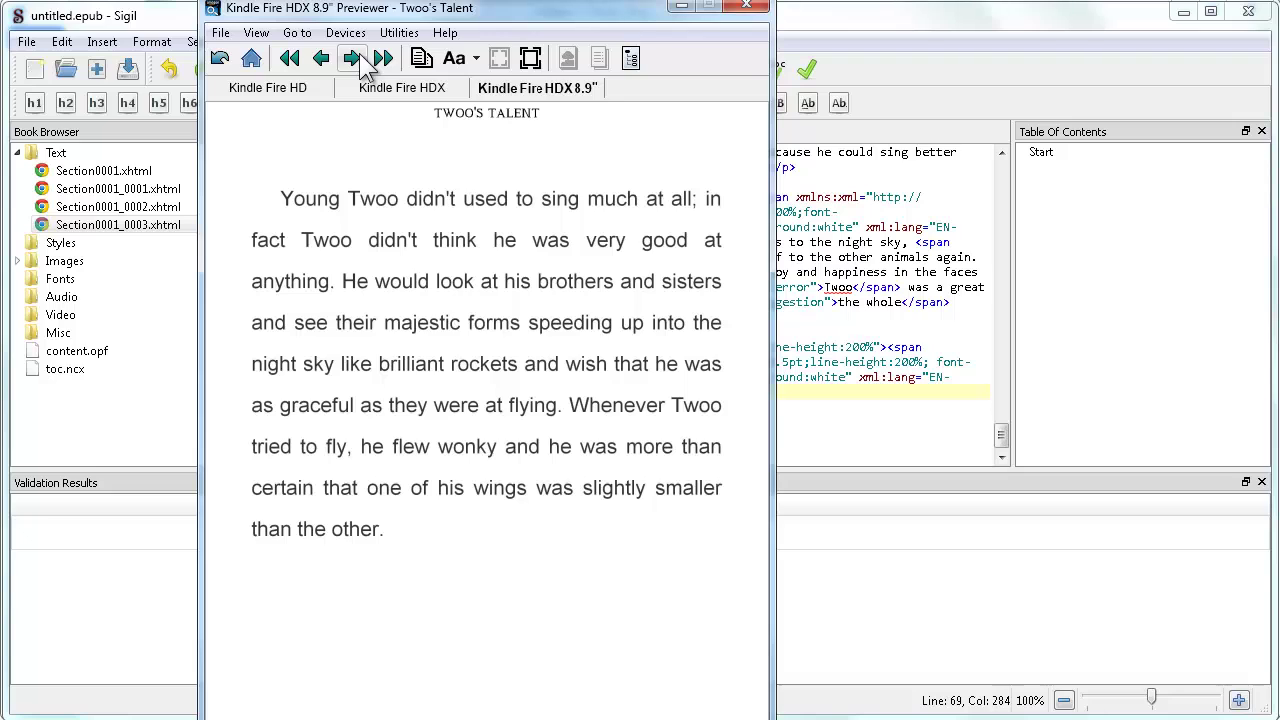
click(352, 59)
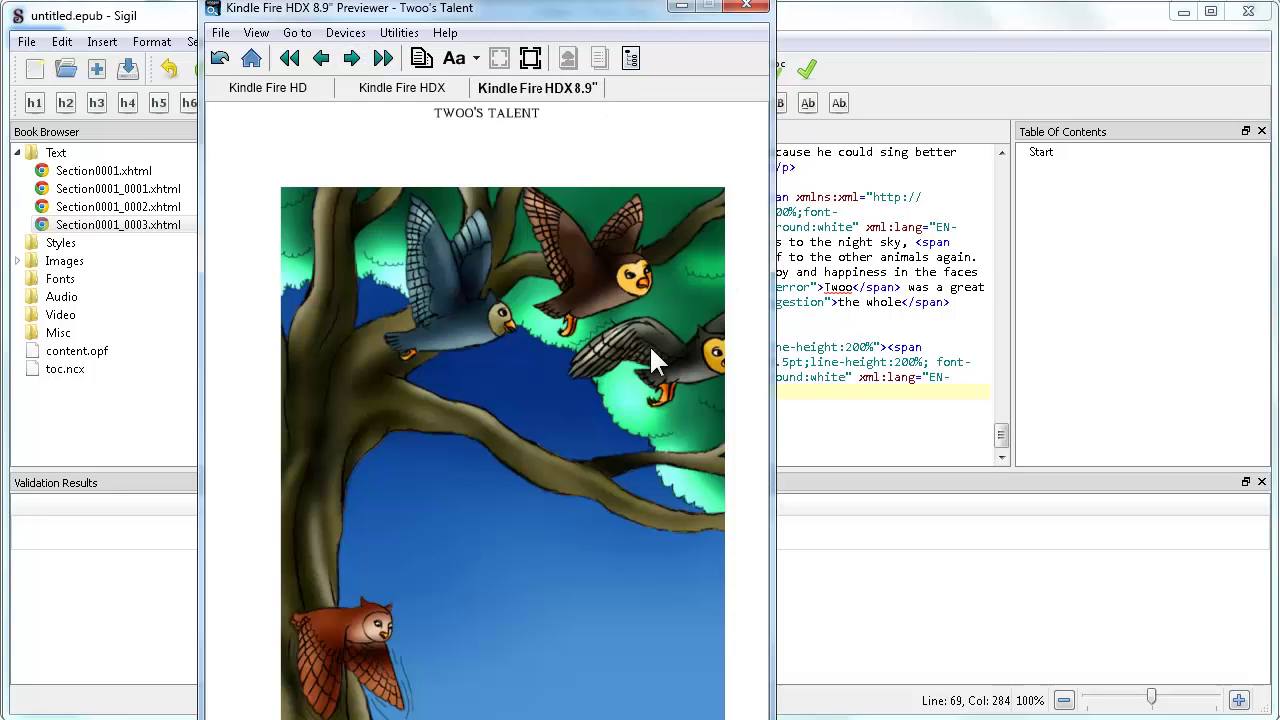
click(352, 59)
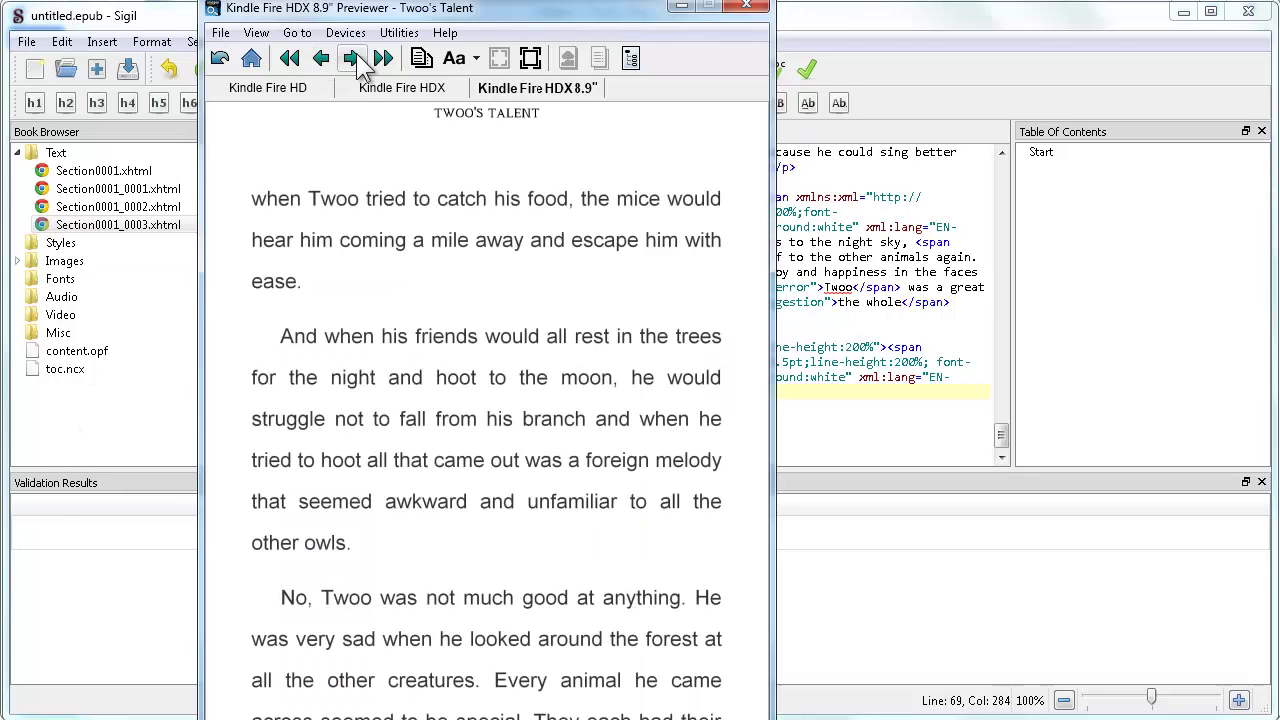
click(352, 59)
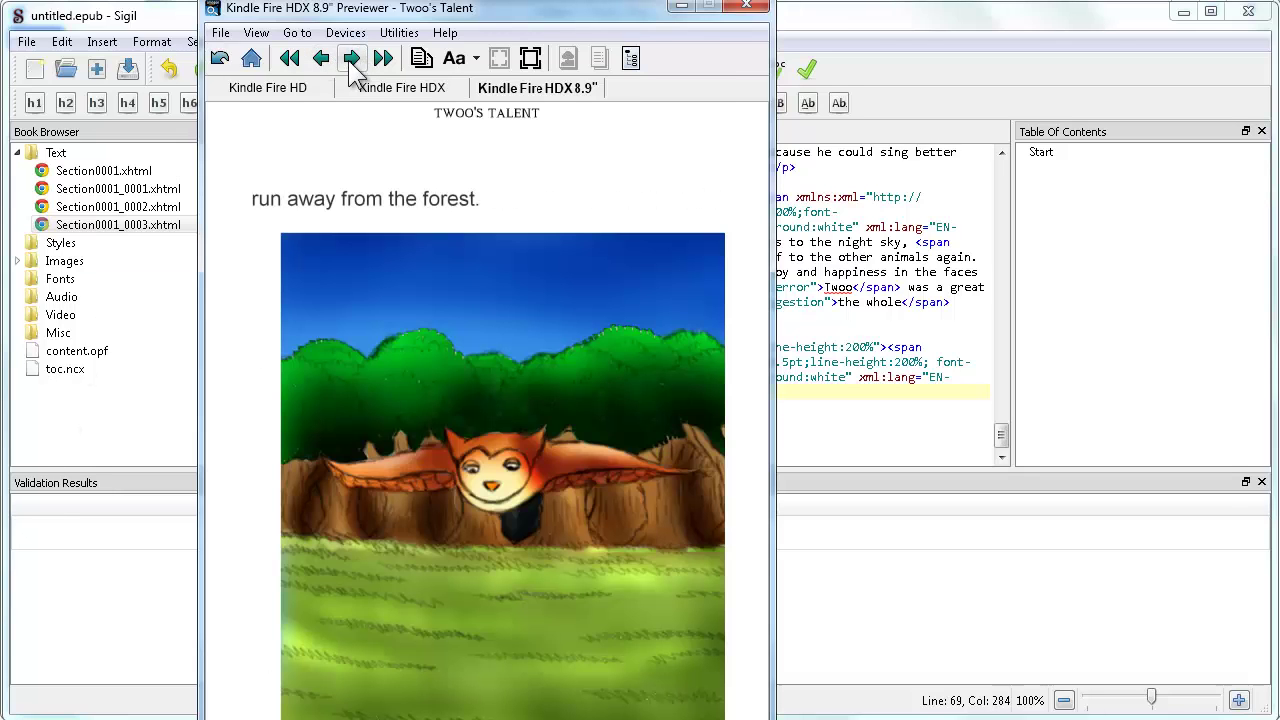
click(351, 60)
click(351, 60)
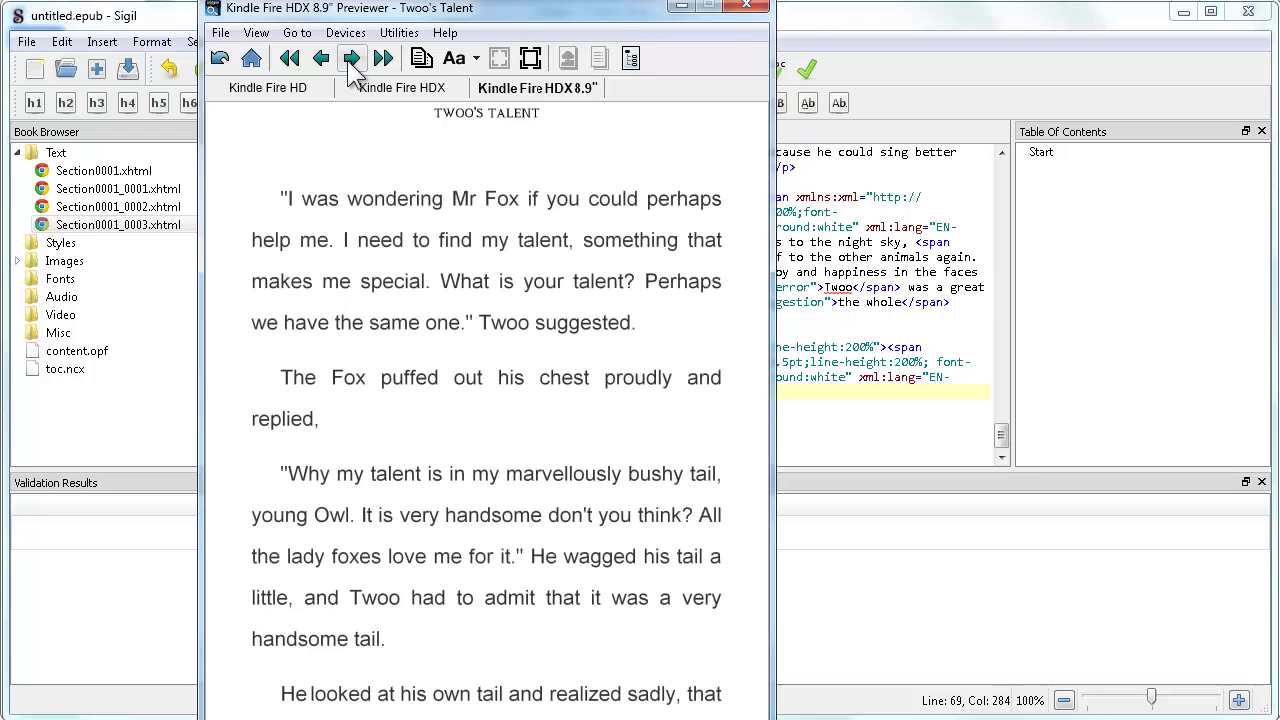
click(351, 60)
click(351, 60)
click(351, 60)
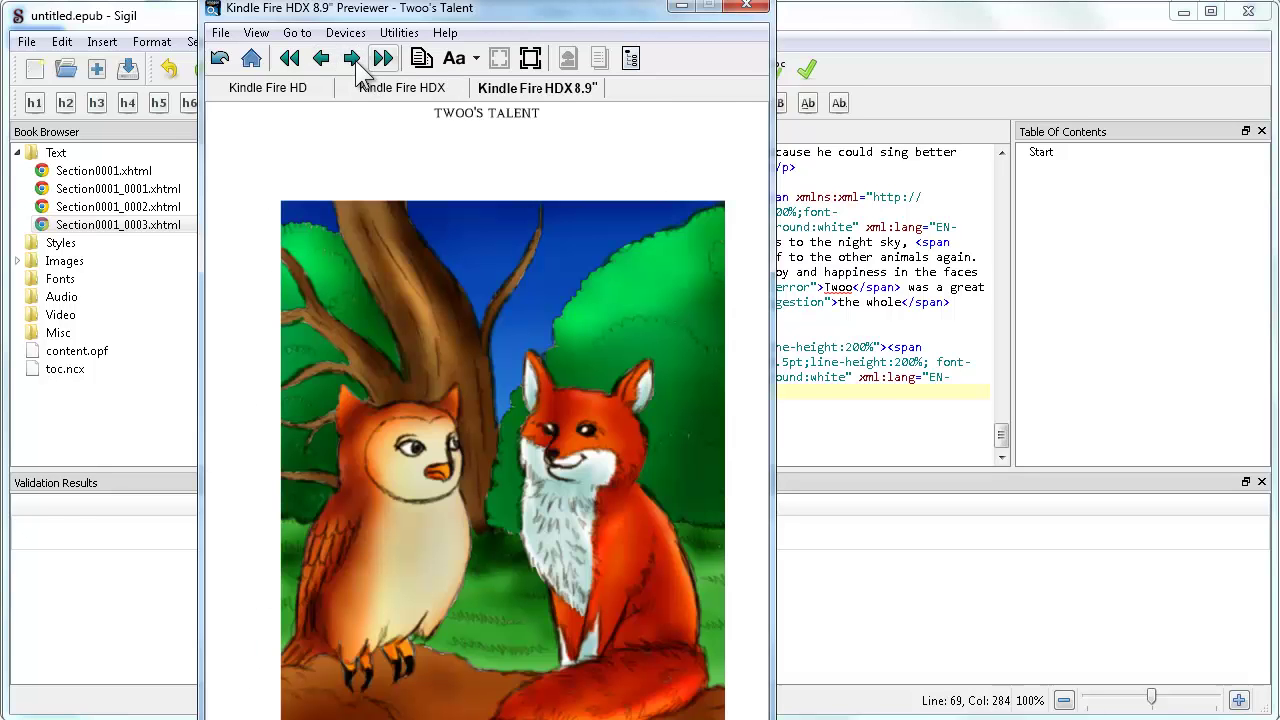
click(351, 60)
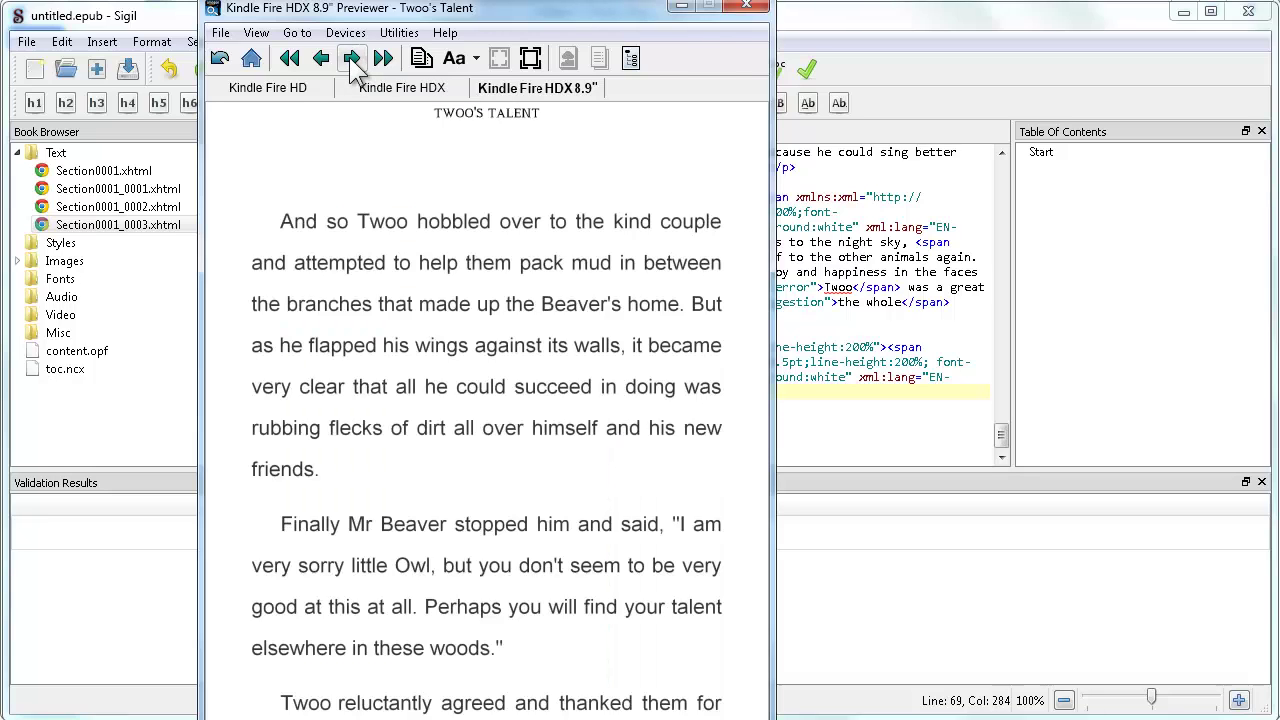
click(351, 60)
click(351, 60)
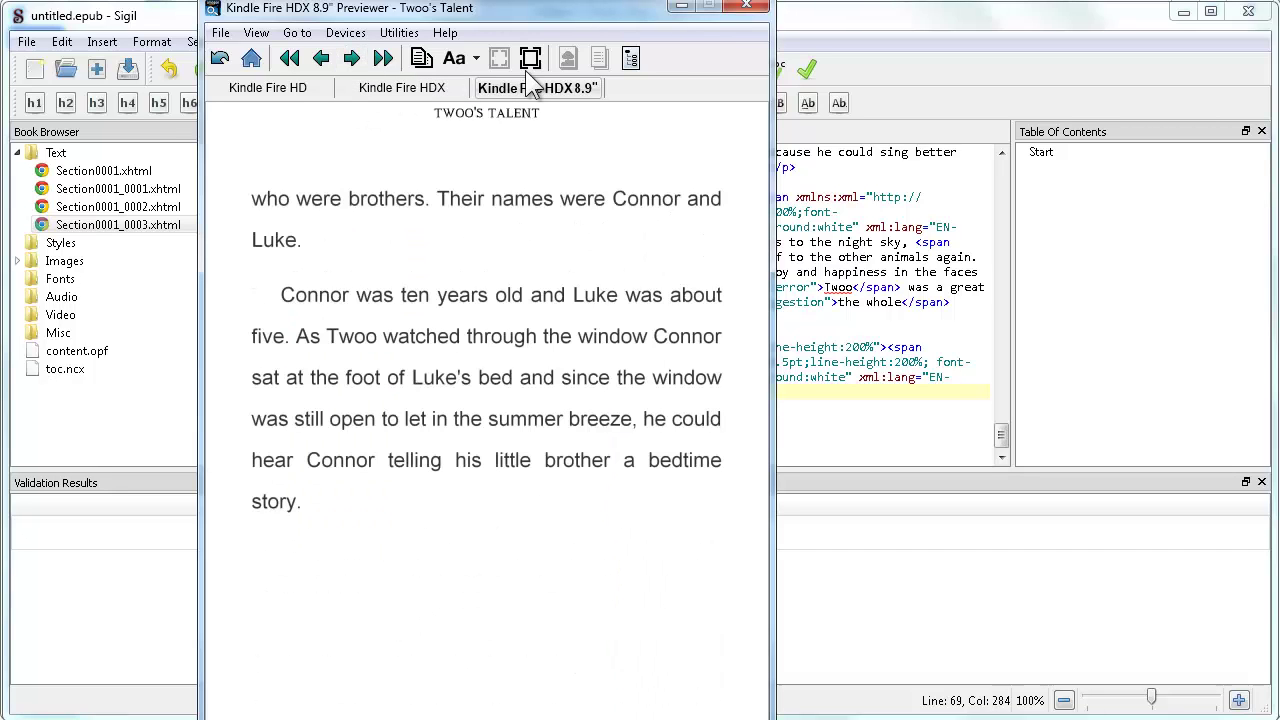
click(747, 8)
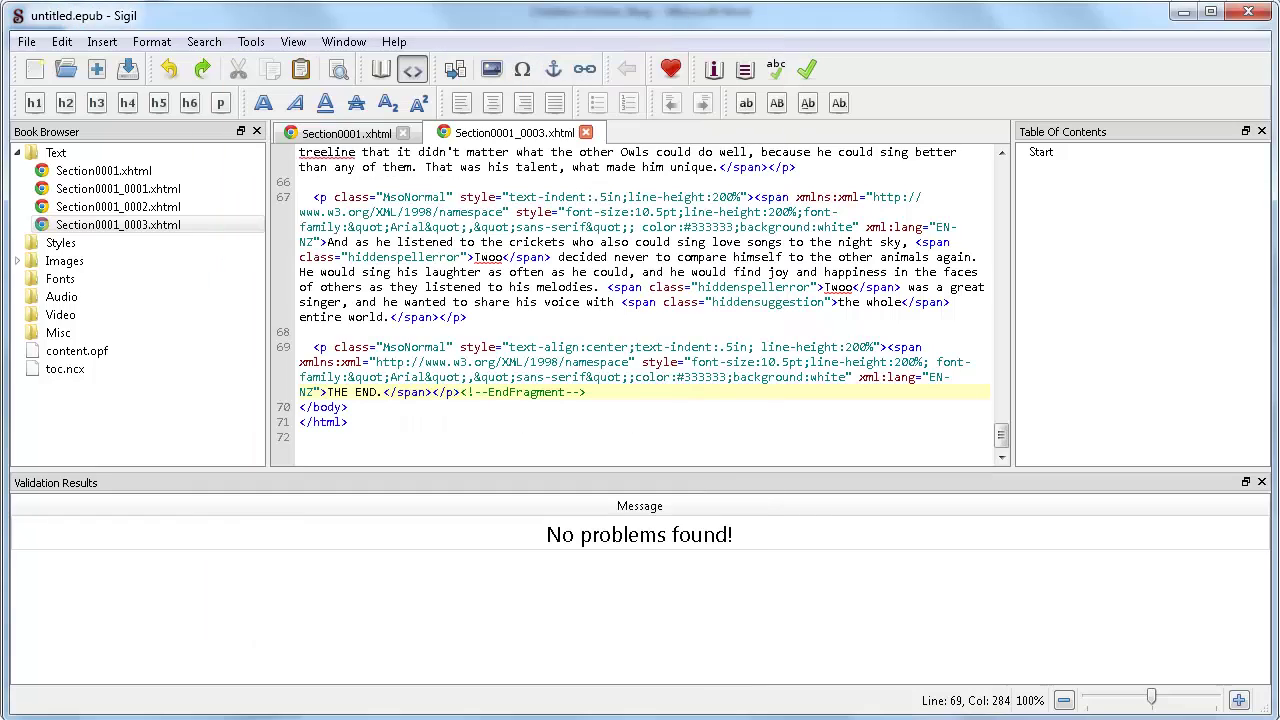